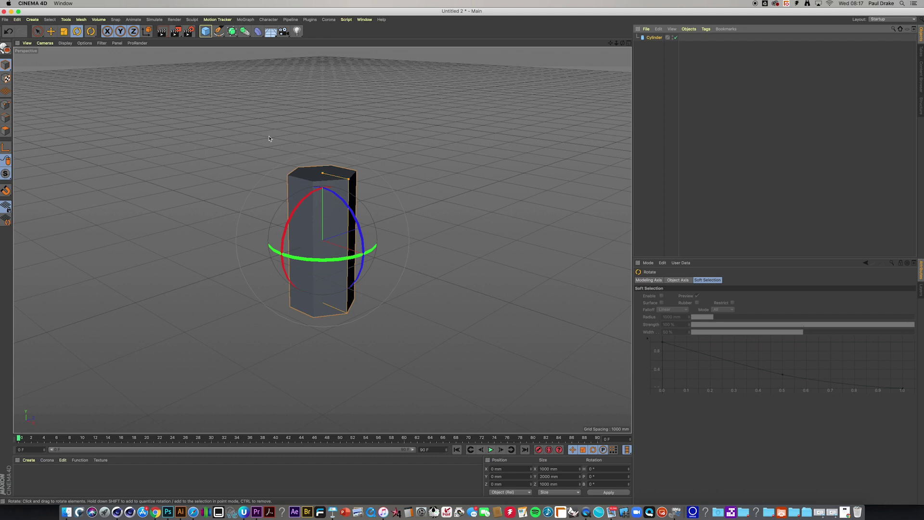
# Step: Rotate the hexagonal cylinder 90° in bank so it lies on its side, and make it editable
pyautogui.moveTo(347, 205); pyautogui.dragTo(376, 307)
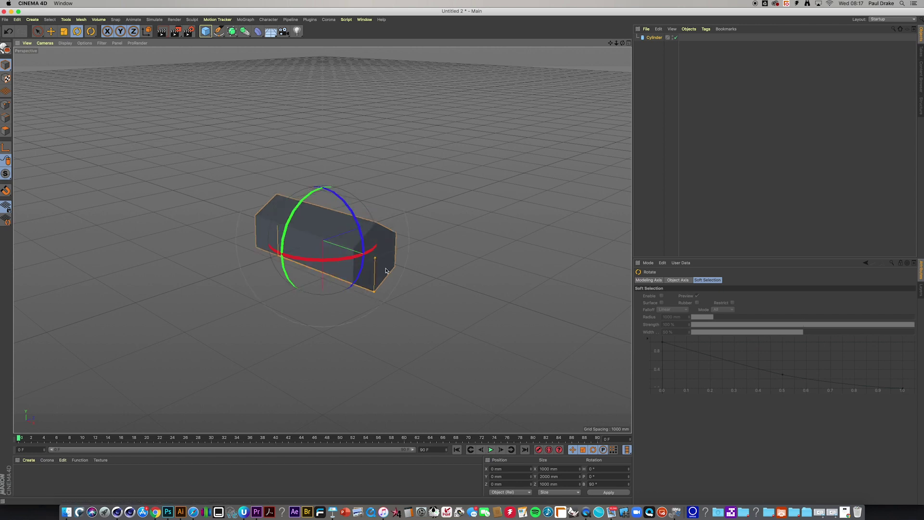
pyautogui.click(656, 37)
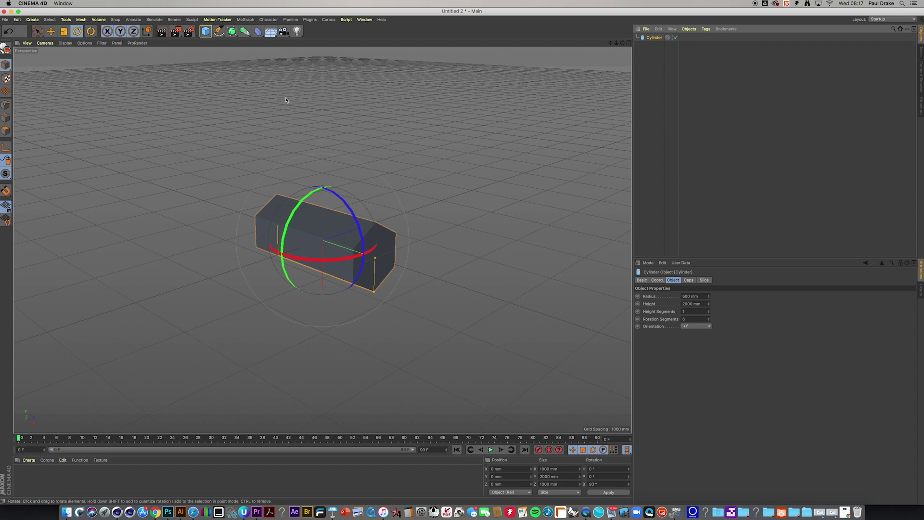
pyautogui.moveTo(38, 31); pyautogui.dragTo(53, 39)
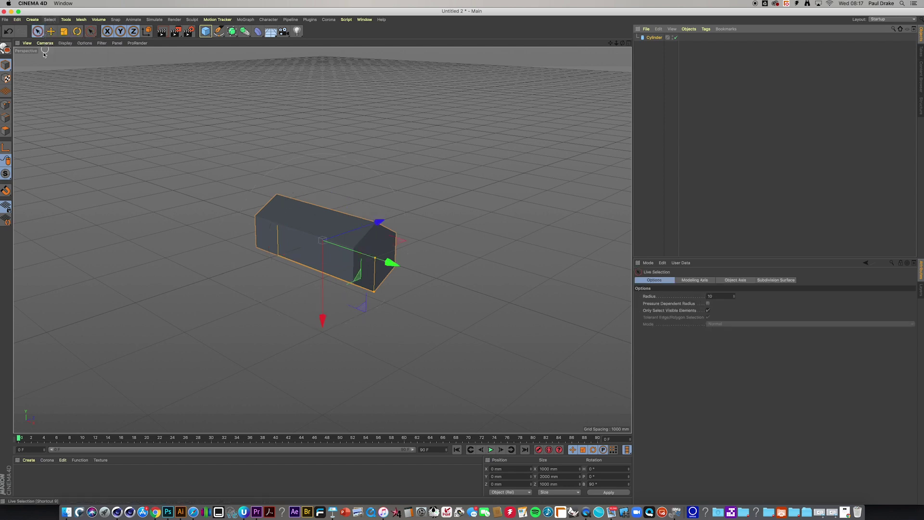
pyautogui.click(6, 49)
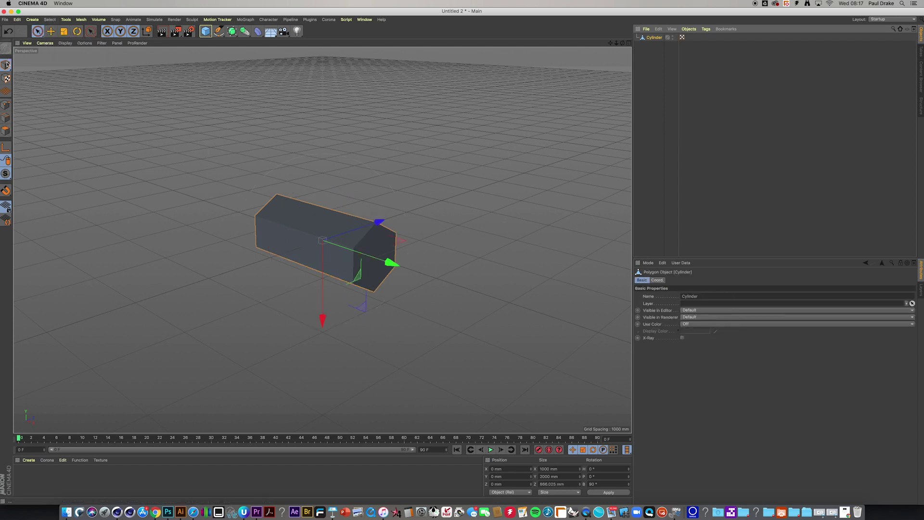
# Step: Delete the polygons of both end caps, leaving the cylinder as an open hexagonal tube
pyautogui.click(6, 131)
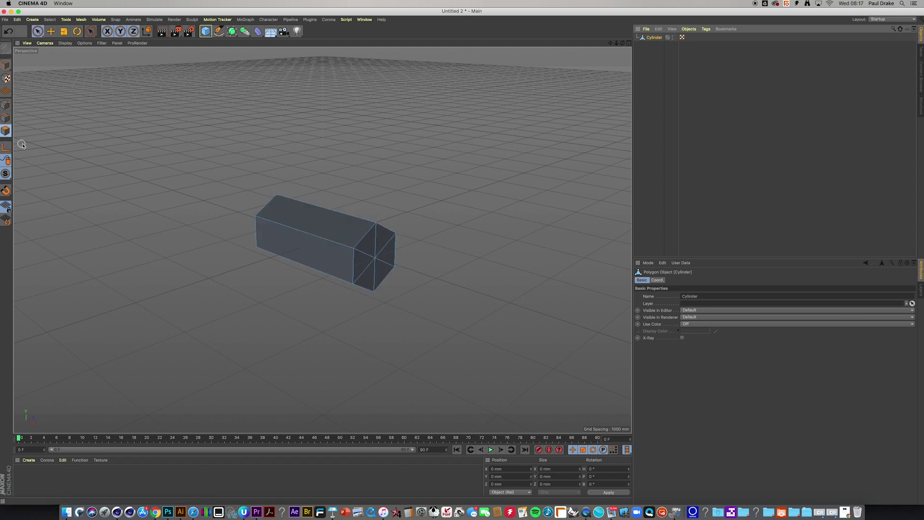
pyautogui.click(377, 253)
pyautogui.press('Delete')
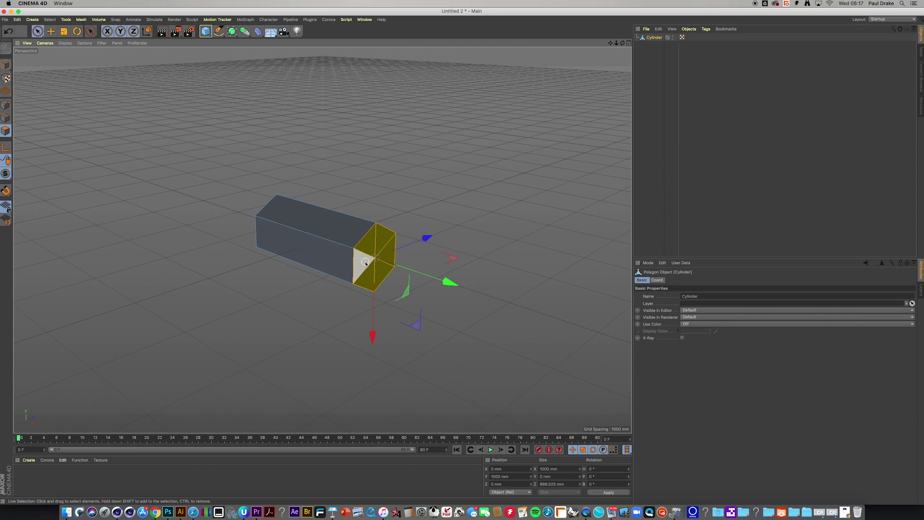
pyautogui.moveTo(288, 235)
pyautogui.keyDown('alt'); pyautogui.mouseDown()
pyautogui.moveTo(429, 240)
pyautogui.moveTo(293, 249)
pyautogui.mouseUp(); pyautogui.keyUp('alt')
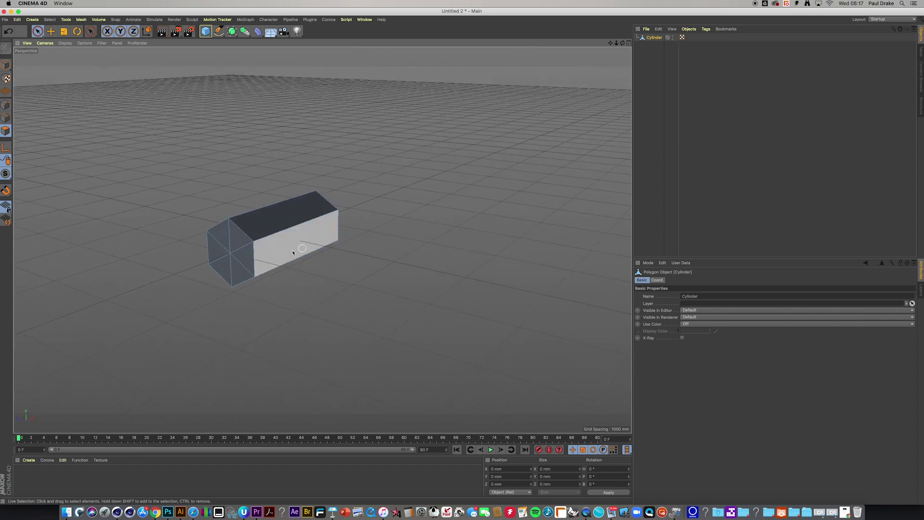
pyautogui.click(242, 255)
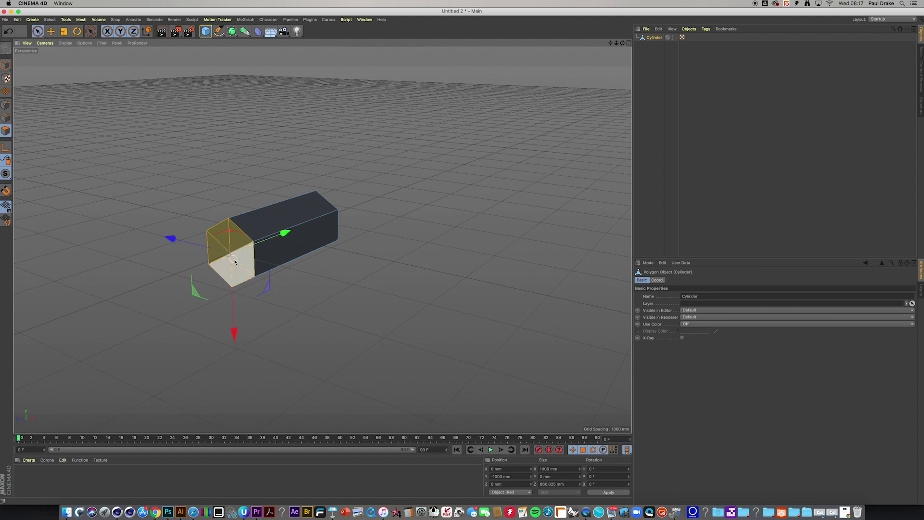
pyautogui.press('super+shift+a')
pyautogui.keyDown('alt'); pyautogui.moveTo(361, 246); pyautogui.dragTo(228, 182); pyautogui.keyUp('alt')
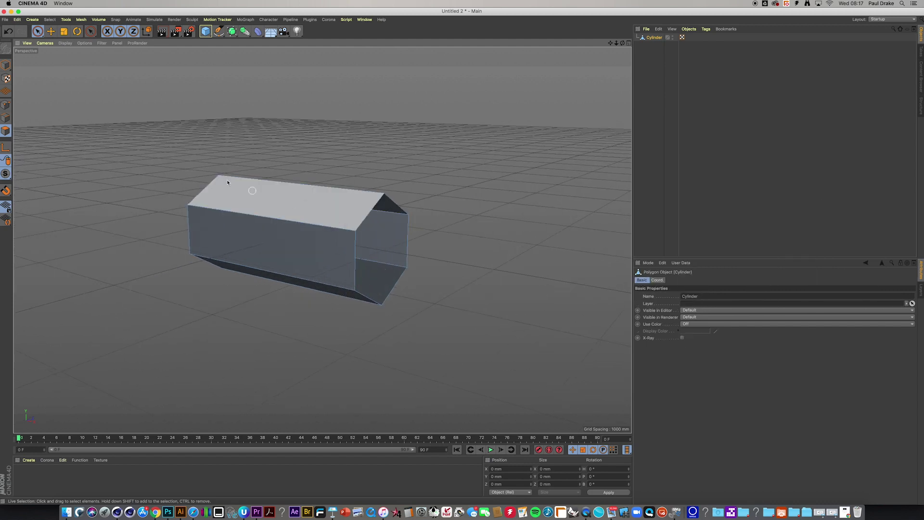
# Step: Scale the whole tube along its length to about 279 mm to form a narrow hexagonal ring
pyautogui.click(6, 65)
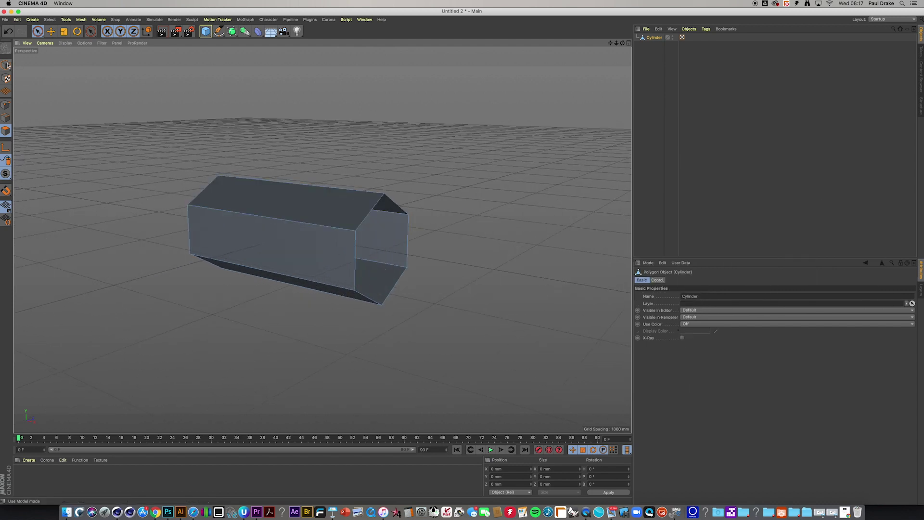
pyautogui.click(64, 32)
pyautogui.click(64, 32)
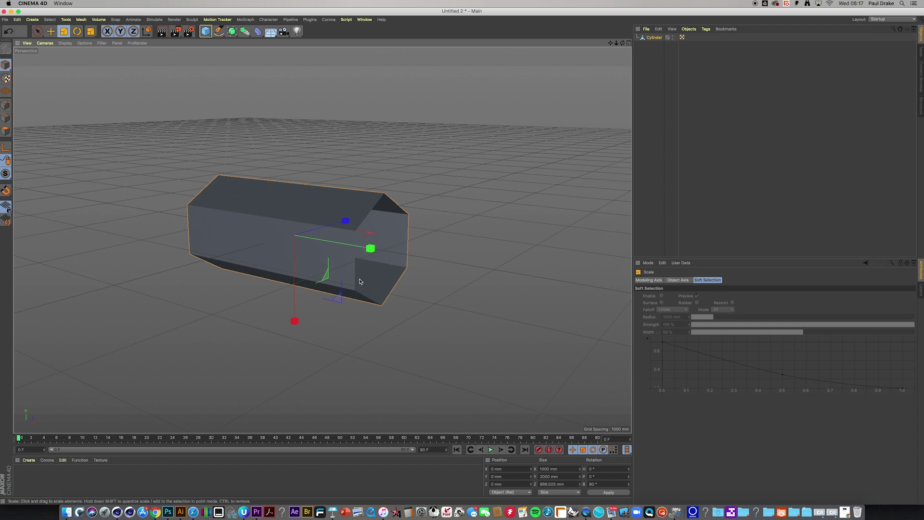
pyautogui.moveTo(370, 248); pyautogui.dragTo(307, 233)
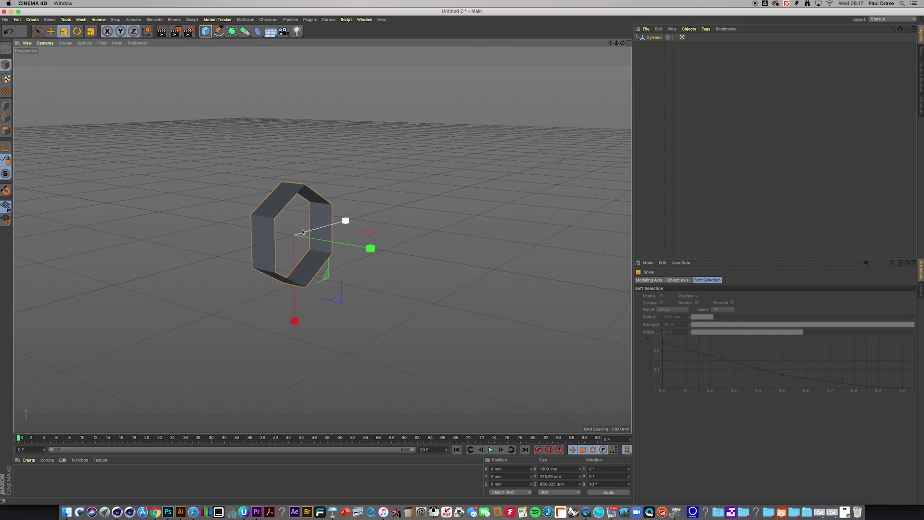
# Step: Move the ring to about 467 mm in X and lower the workplane to about -2206 mm in Y
pyautogui.click(51, 32)
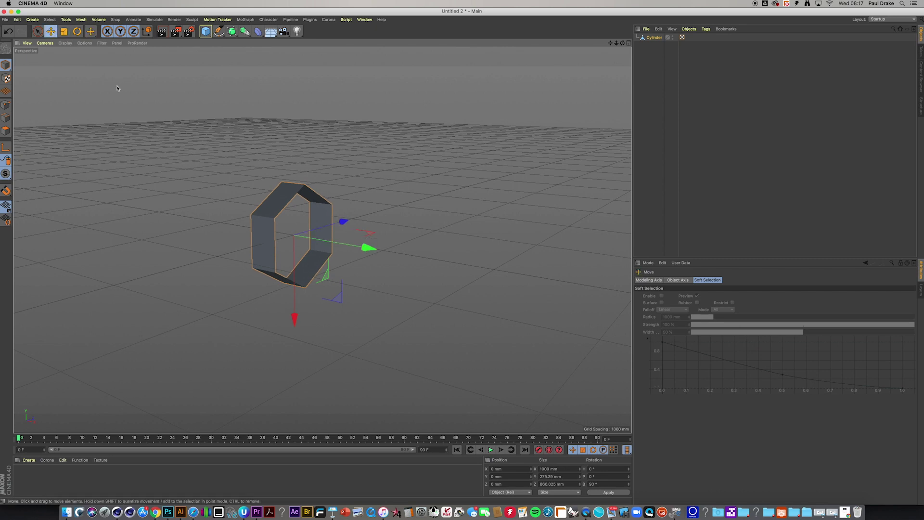
pyautogui.moveTo(364, 251); pyautogui.dragTo(408, 258)
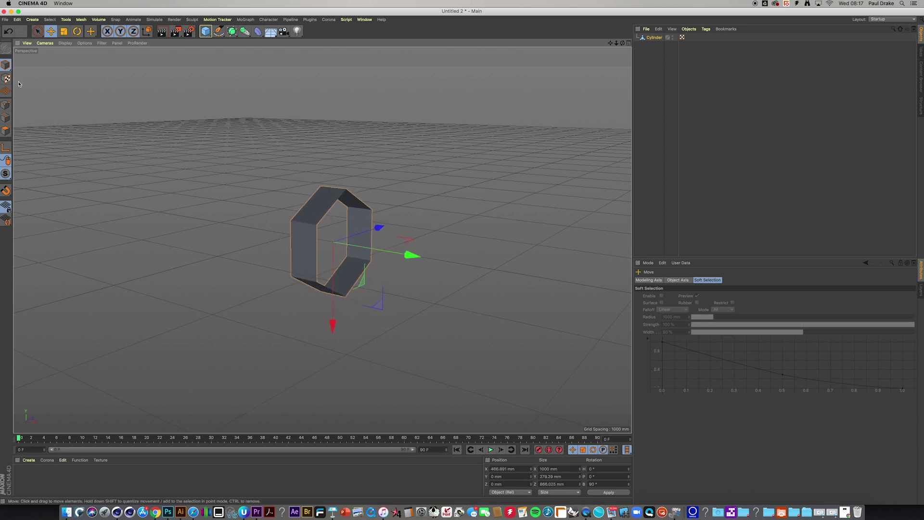
pyautogui.click(7, 92)
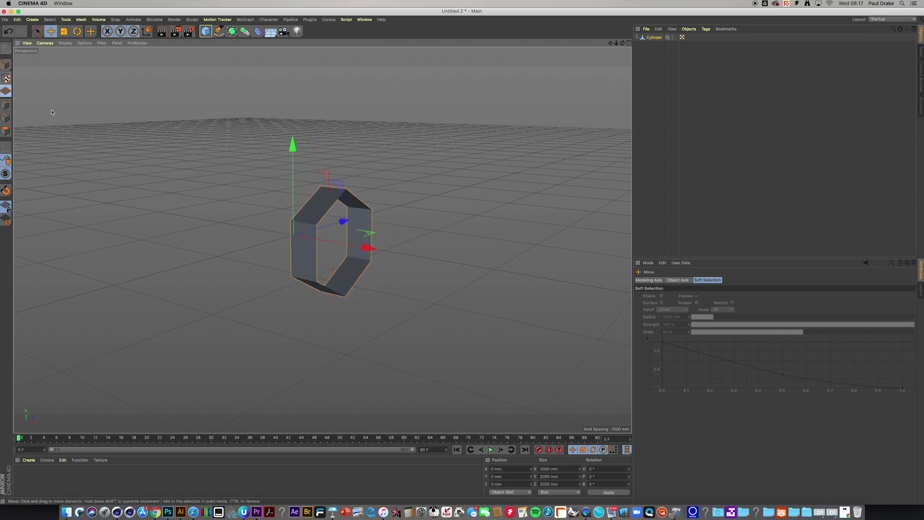
pyautogui.moveTo(302, 155); pyautogui.dragTo(283, 337)
pyautogui.moveTo(335, 253); pyautogui.dragTo(294, 239)
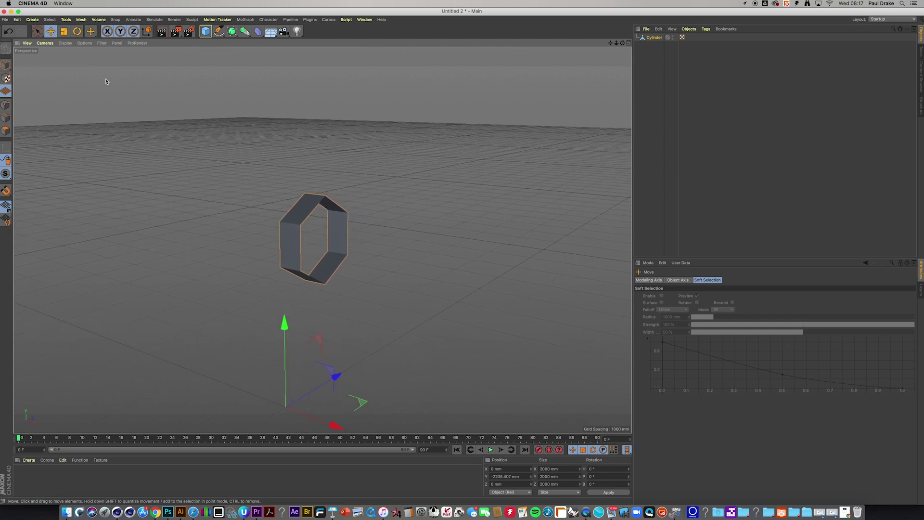
# Step: Delete the three polygons on the positive Z side of the ring, keeping the opposite half
pyautogui.click(38, 32)
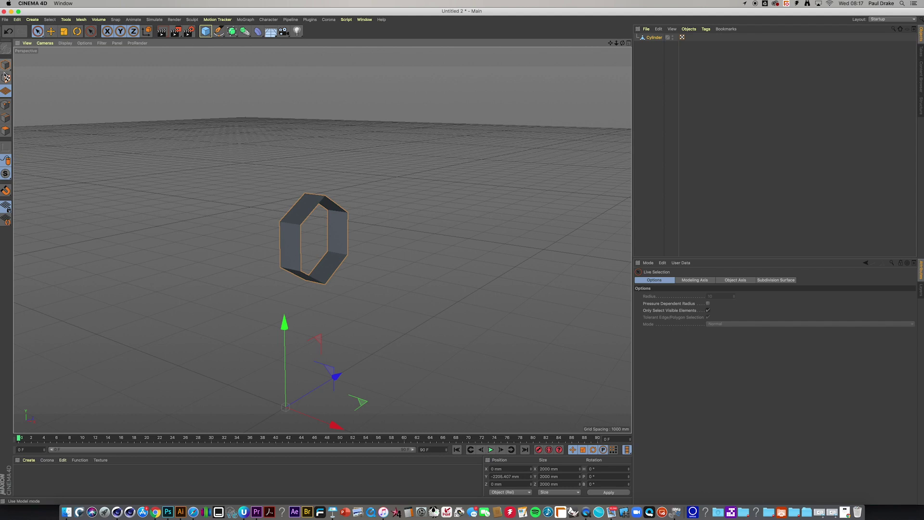
pyautogui.click(5, 130)
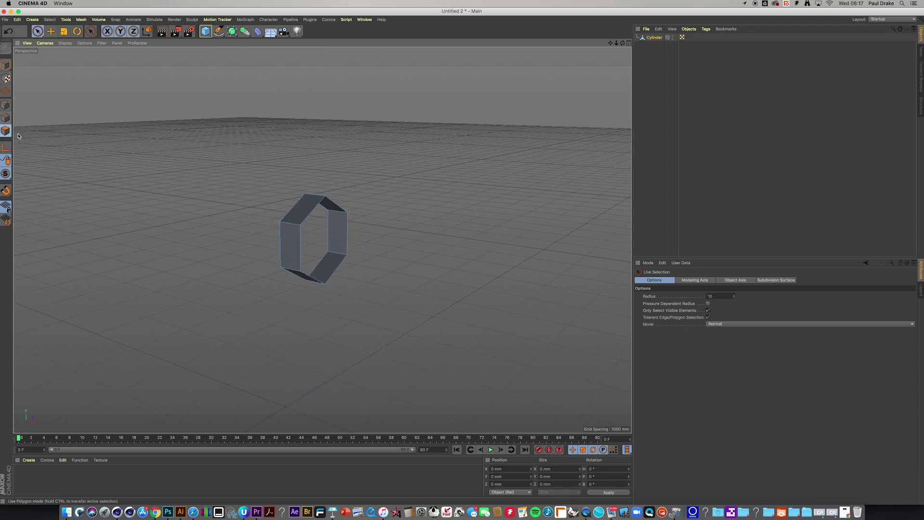
pyautogui.keyDown('alt'); pyautogui.moveTo(187, 229); pyautogui.dragTo(164, 226); pyautogui.keyUp('alt')
pyautogui.moveTo(356, 205); pyautogui.dragTo(356, 281)
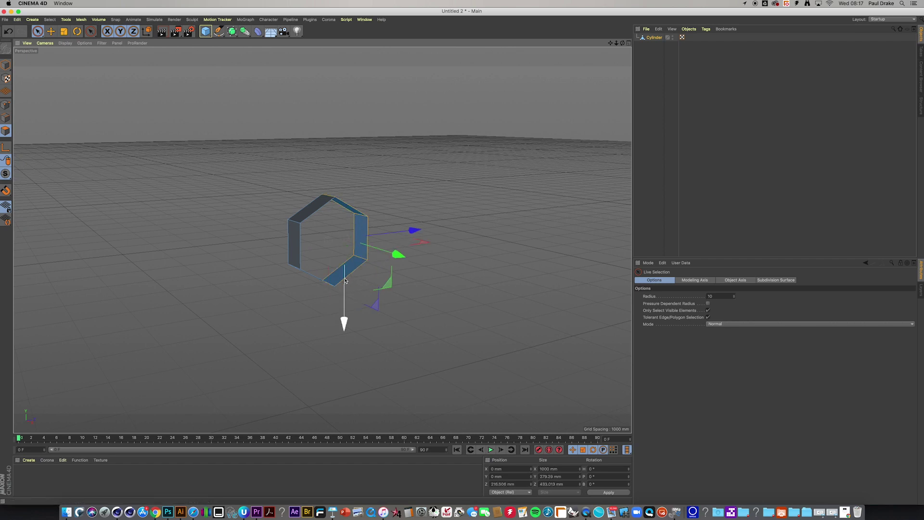
pyautogui.press('Delete')
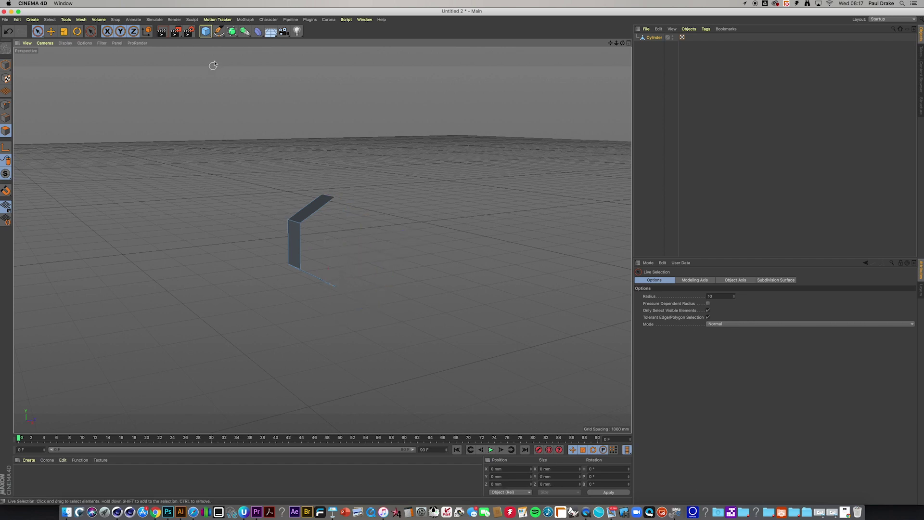
# Step: Add a Symmetry object and nest the half ring inside it
pyautogui.click(245, 32)
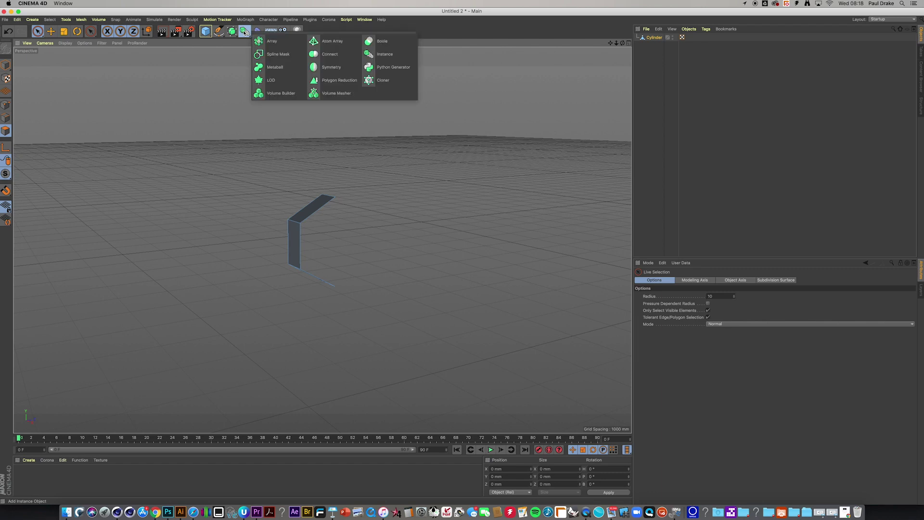
pyautogui.click(316, 67)
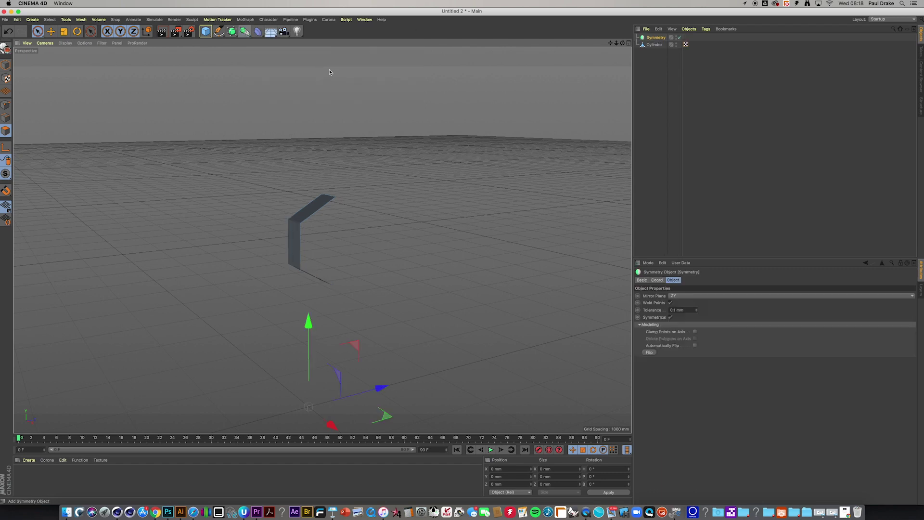
pyautogui.click(653, 46)
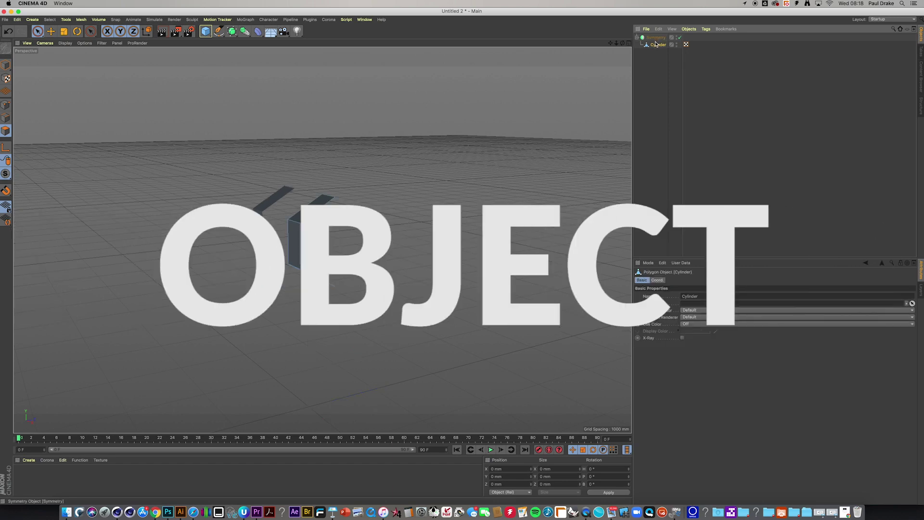
# Step: Rename the half ring Face and set the Symmetry object's mirror plane to XY
pyautogui.doubleClick(658, 45)
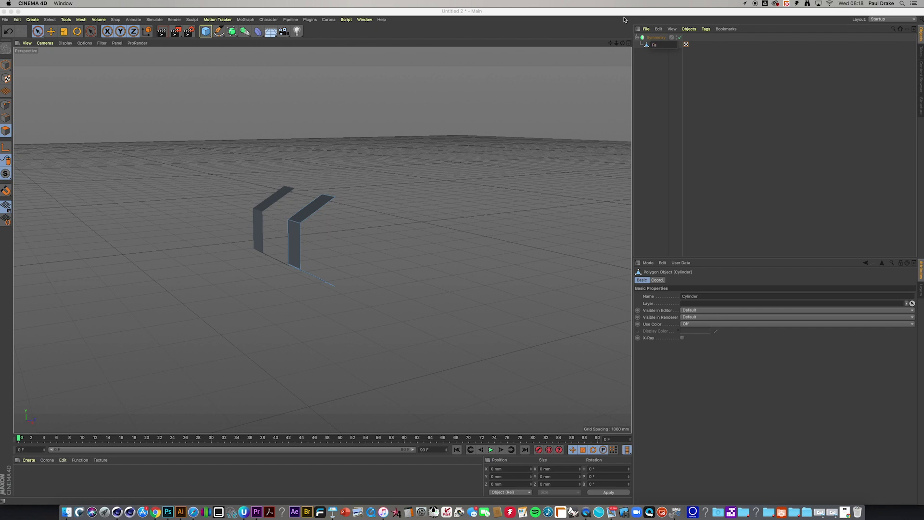
pyautogui.press('Return')
pyautogui.click(655, 93)
pyautogui.click(657, 37)
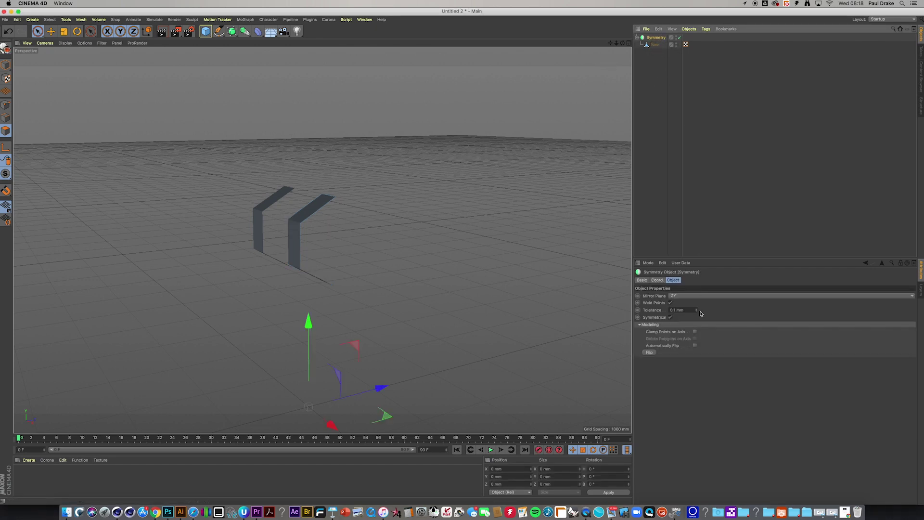
pyautogui.click(685, 302)
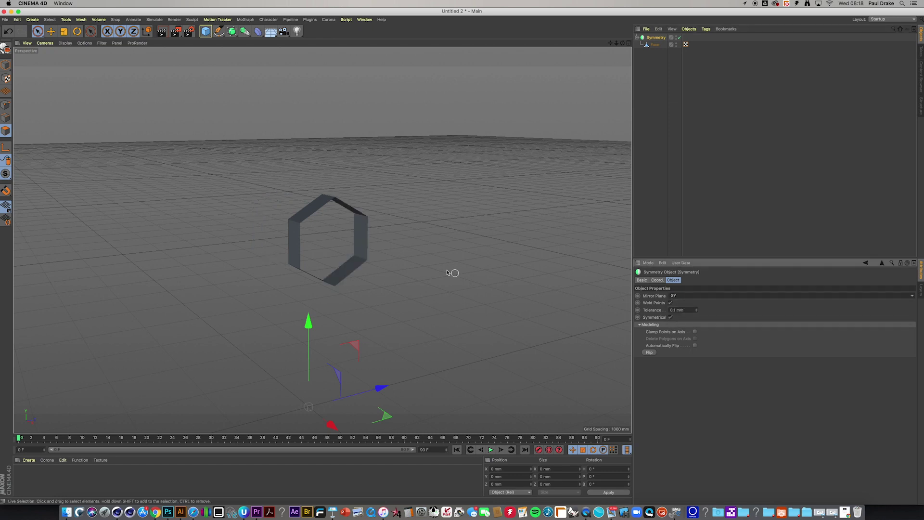
# Step: Extrude the front upper and lower edges of Face away from the ring by scaling them along X to about 2030 mm
pyautogui.click(656, 45)
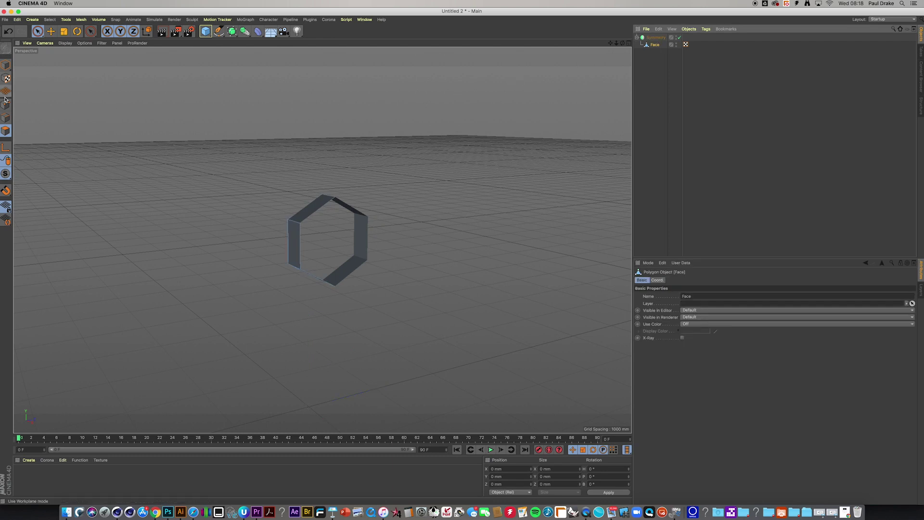
pyautogui.click(6, 118)
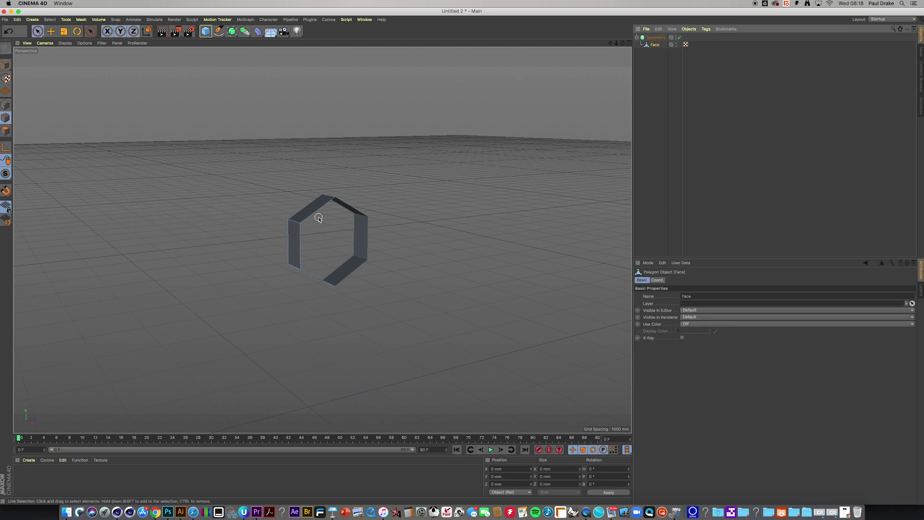
pyautogui.keyDown('alt'); pyautogui.moveTo(310, 232); pyautogui.dragTo(340, 211); pyautogui.keyUp('alt')
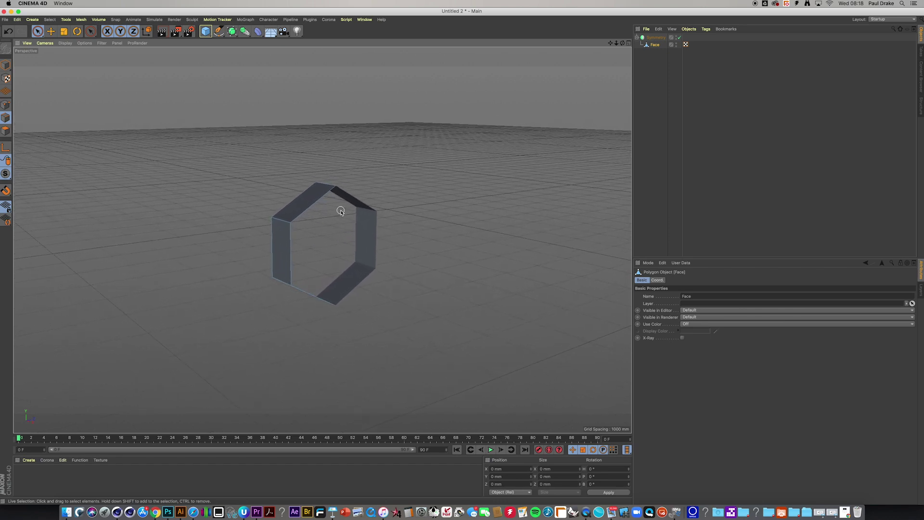
pyautogui.click(37, 33)
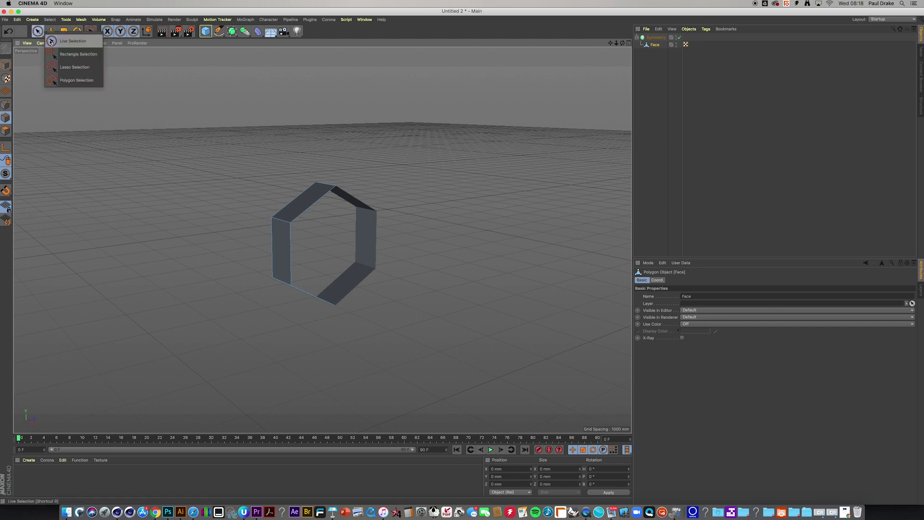
pyautogui.click(51, 41)
pyautogui.click(5, 119)
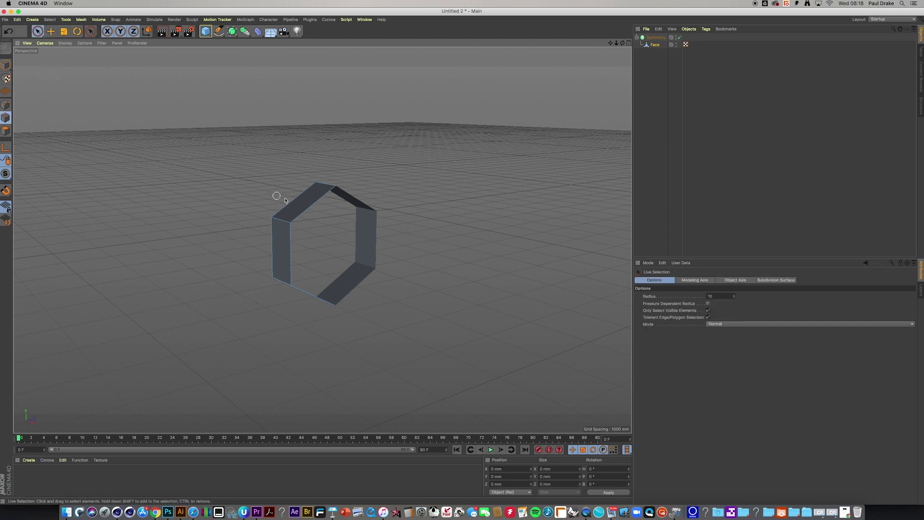
pyautogui.click(313, 207)
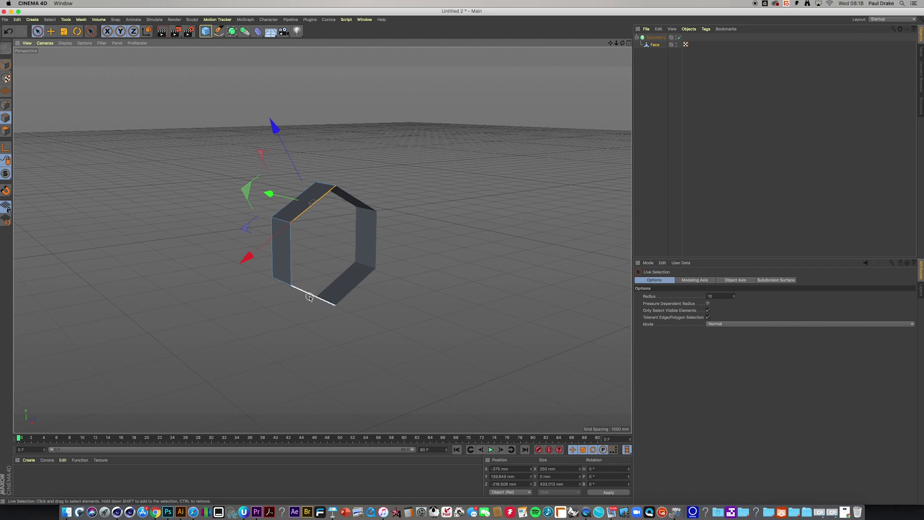
pyautogui.keyDown('alt'); pyautogui.moveTo(310, 292); pyautogui.dragTo(312, 292); pyautogui.keyUp('alt')
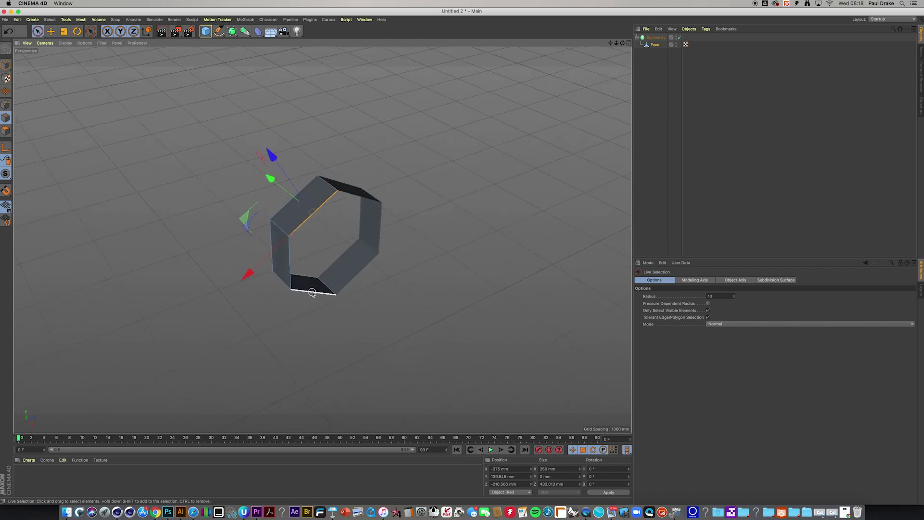
pyautogui.keyDown('shift'); pyautogui.click(311, 293); pyautogui.keyUp('shift')
pyautogui.keyDown('alt'); pyautogui.moveTo(272, 222); pyautogui.dragTo(271, 185); pyautogui.keyUp('alt')
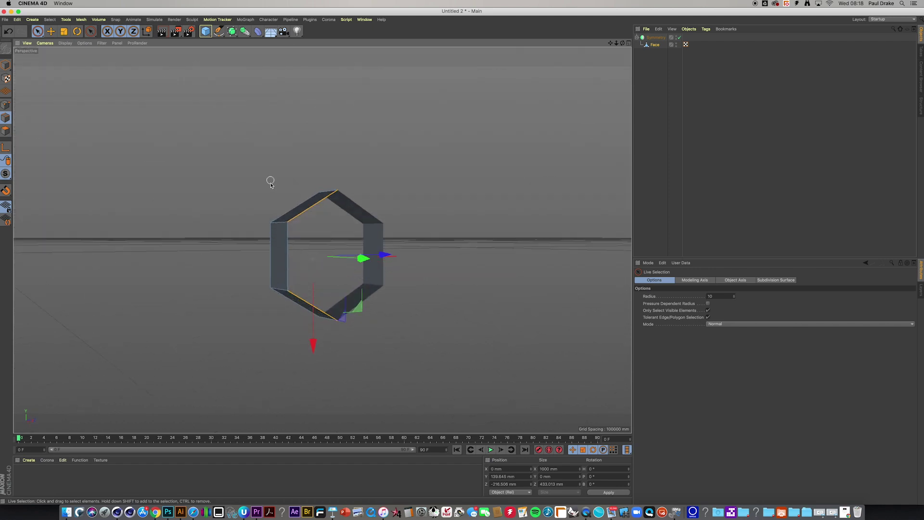
pyautogui.click(63, 31)
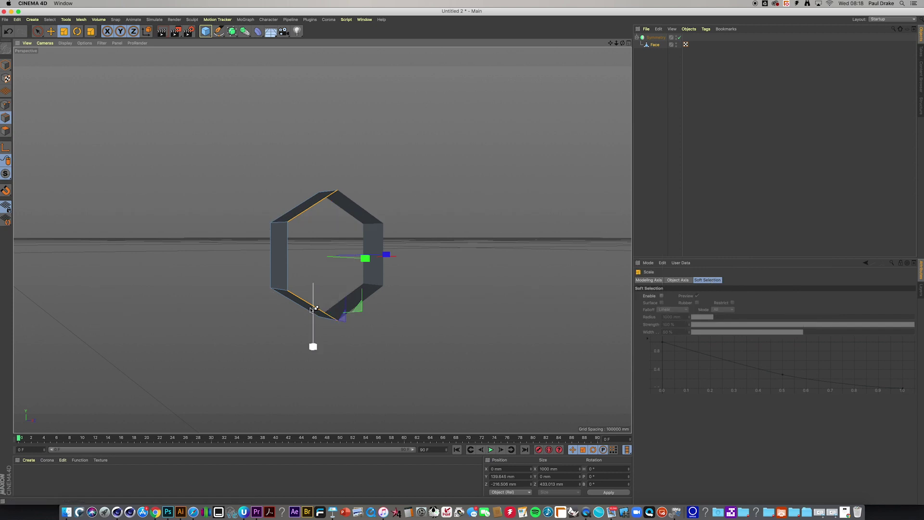
pyautogui.moveTo(313, 308); pyautogui.dragTo(319, 362)
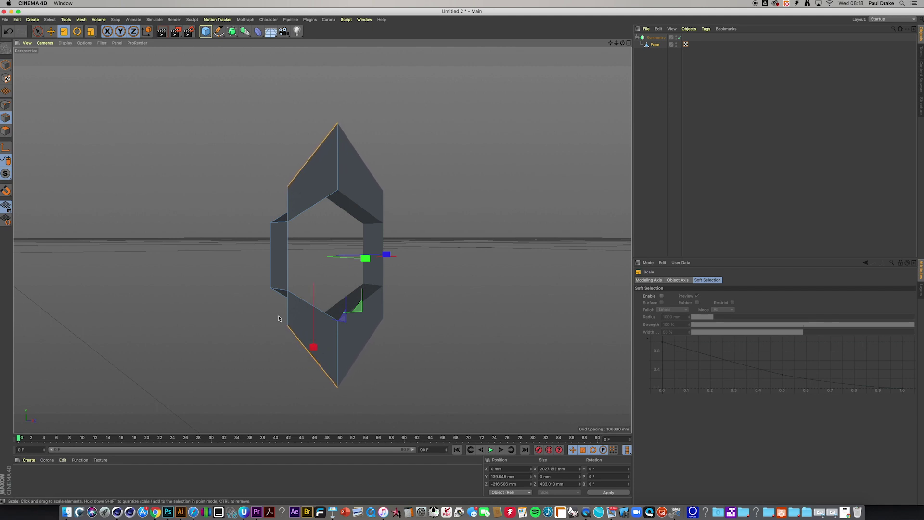
# Step: Move the upper outer corner point of Face to about -981 mm in X and -652 mm in Z
pyautogui.click(37, 32)
pyautogui.click(285, 186)
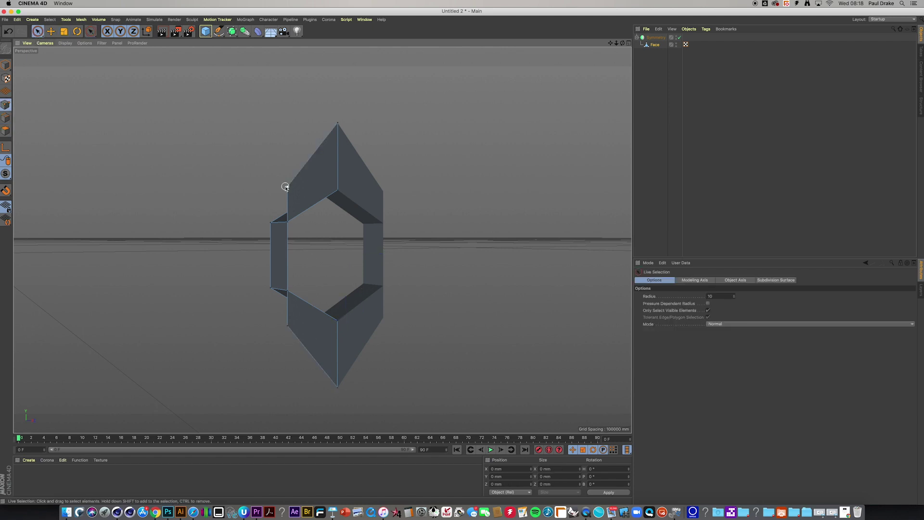
pyautogui.click(288, 187)
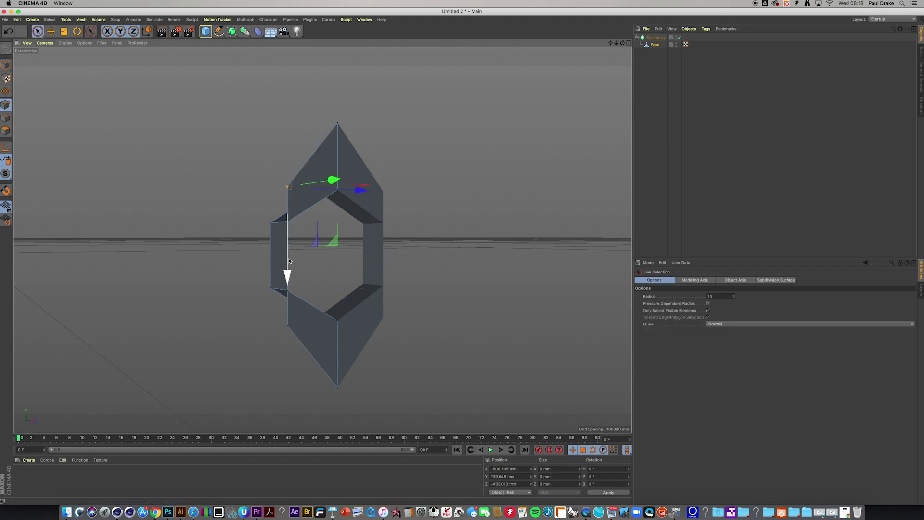
pyautogui.moveTo(289, 264); pyautogui.dragTo(279, 199)
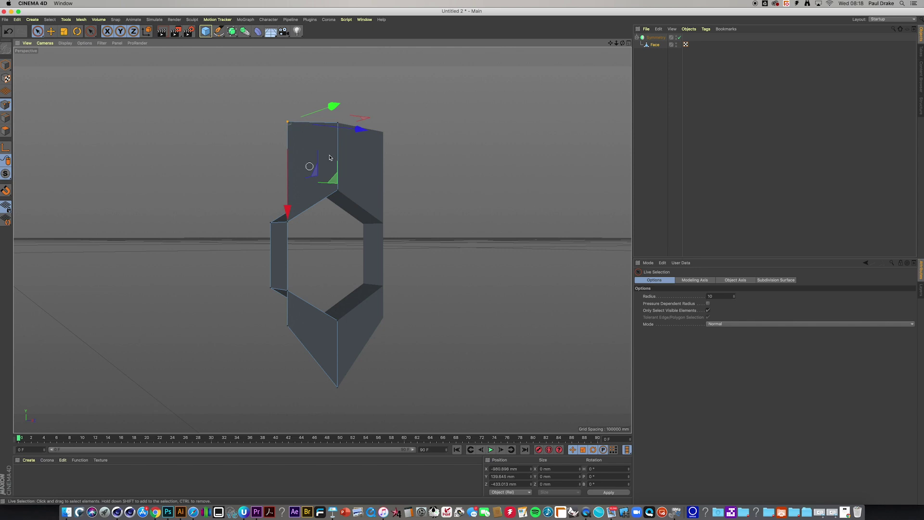
pyautogui.moveTo(358, 143); pyautogui.dragTo(338, 137)
# Step: Move Face's lower centre point to about 867 mm in X and its lower outer point to about 597 mm in X, -611 mm in Z
pyautogui.click(286, 326)
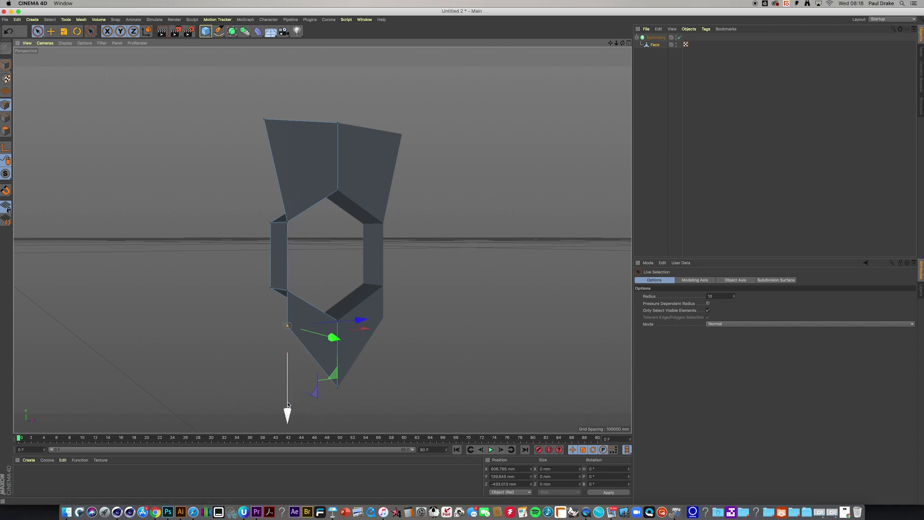
pyautogui.moveTo(286, 406); pyautogui.dragTo(338, 403)
pyautogui.click(343, 385)
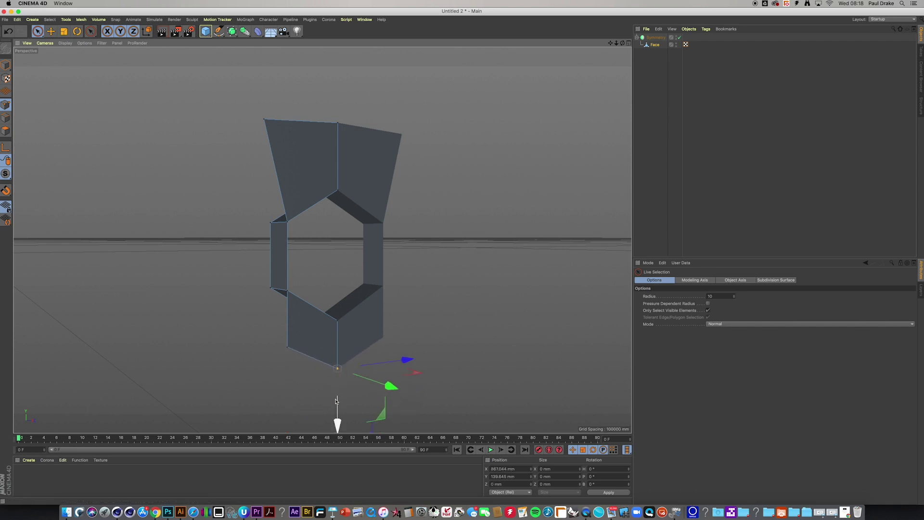
pyautogui.click(286, 347)
pyautogui.moveTo(287, 375); pyautogui.dragTo(307, 337)
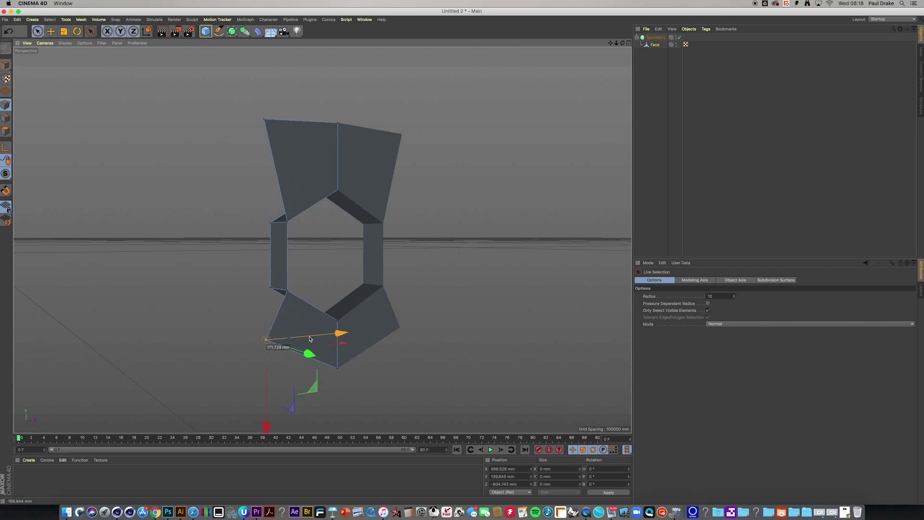
# Step: Bridge the outer edge of Face's upper front polygon to the outer edge of its lower front polygon
pyautogui.click(265, 120)
pyautogui.moveTo(325, 130); pyautogui.dragTo(311, 153)
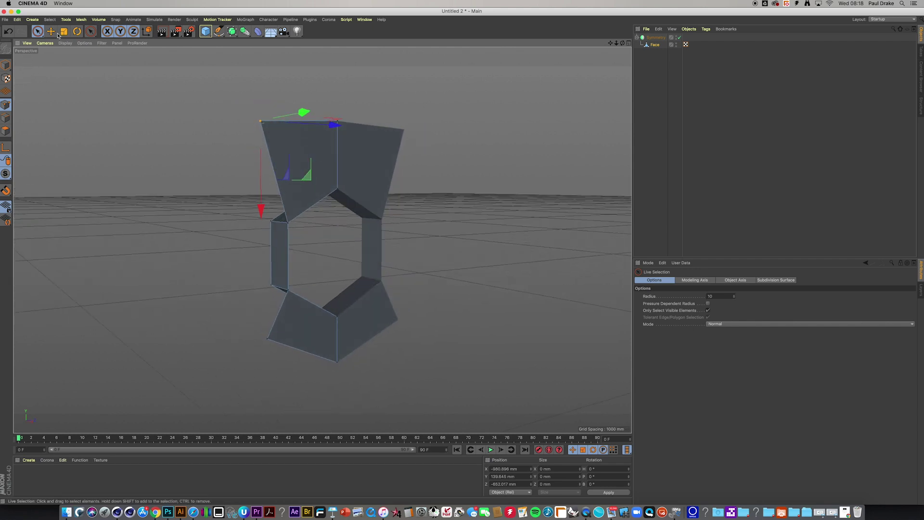
pyautogui.click(81, 20)
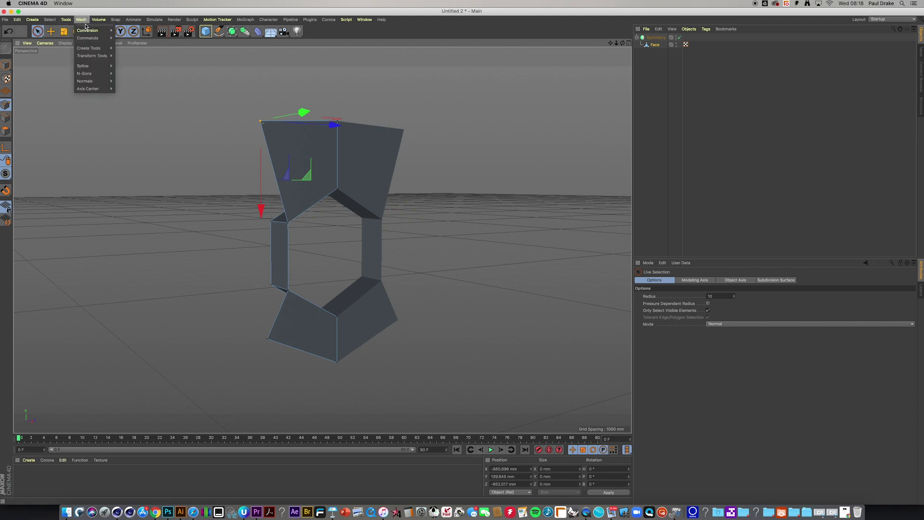
pyautogui.moveTo(95, 50)
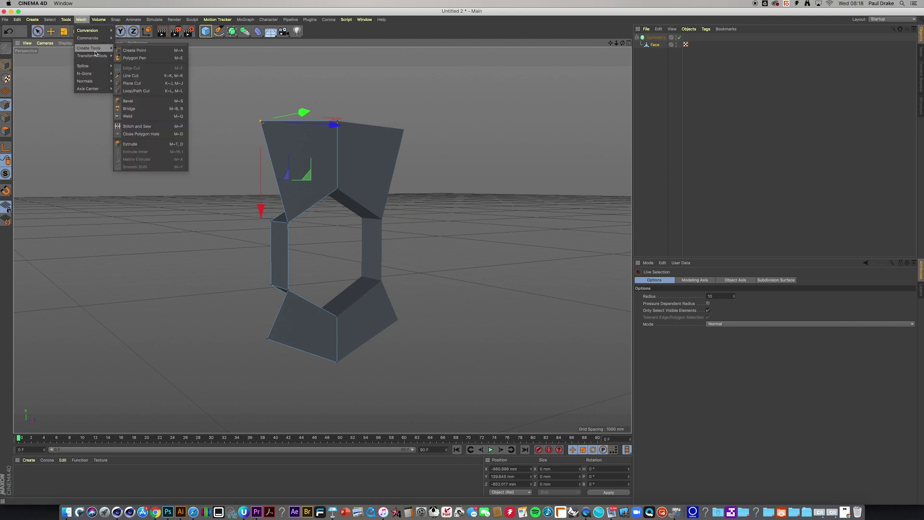
pyautogui.click(129, 108)
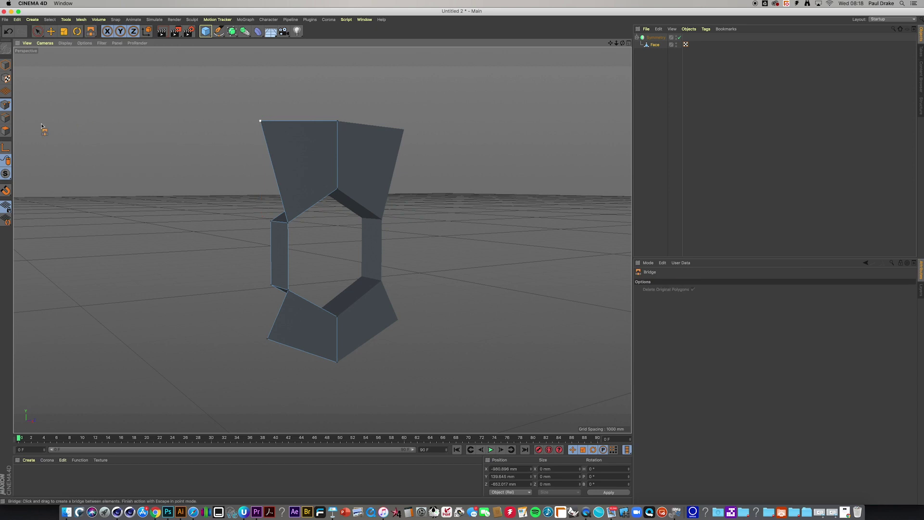
pyautogui.click(6, 118)
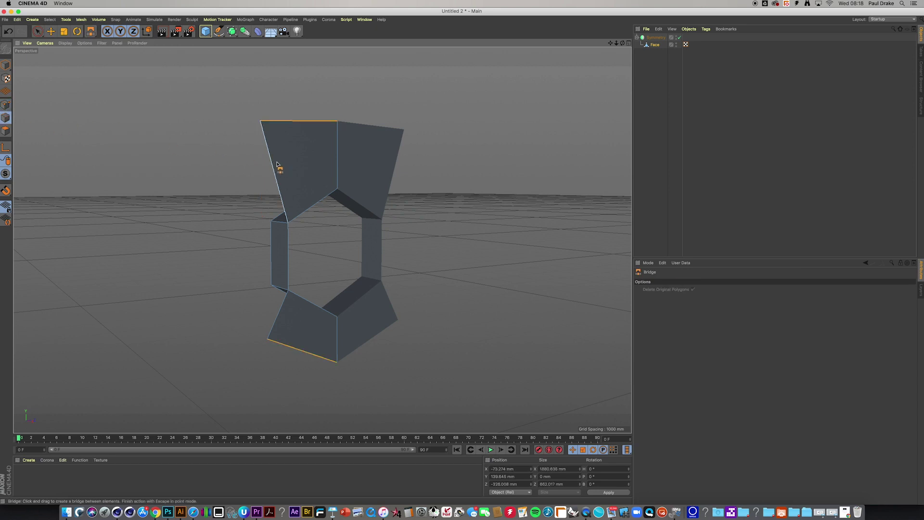
pyautogui.moveTo(275, 196); pyautogui.dragTo(271, 315)
# Step: Push the upper and lower outer corner points of Face back to about 72 mm in Y
pyautogui.moveTo(262, 260)
pyautogui.keyDown('alt'); pyautogui.mouseDown()
pyautogui.moveTo(206, 252)
pyautogui.moveTo(268, 258)
pyautogui.moveTo(282, 276)
pyautogui.moveTo(274, 268)
pyautogui.mouseUp(); pyautogui.keyUp('alt')
pyautogui.moveTo(37, 30); pyautogui.dragTo(57, 41)
pyautogui.click(6, 105)
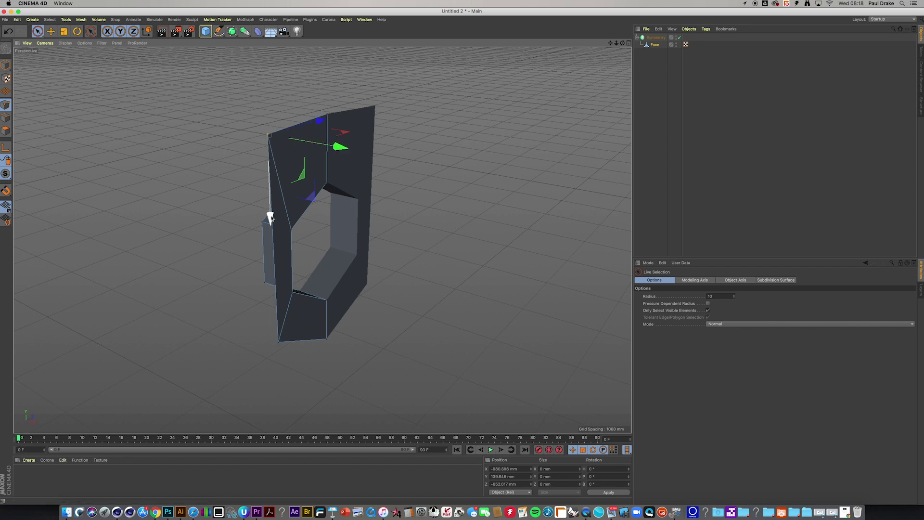
pyautogui.keyDown('shift'); pyautogui.click(278, 341); pyautogui.keyUp('shift')
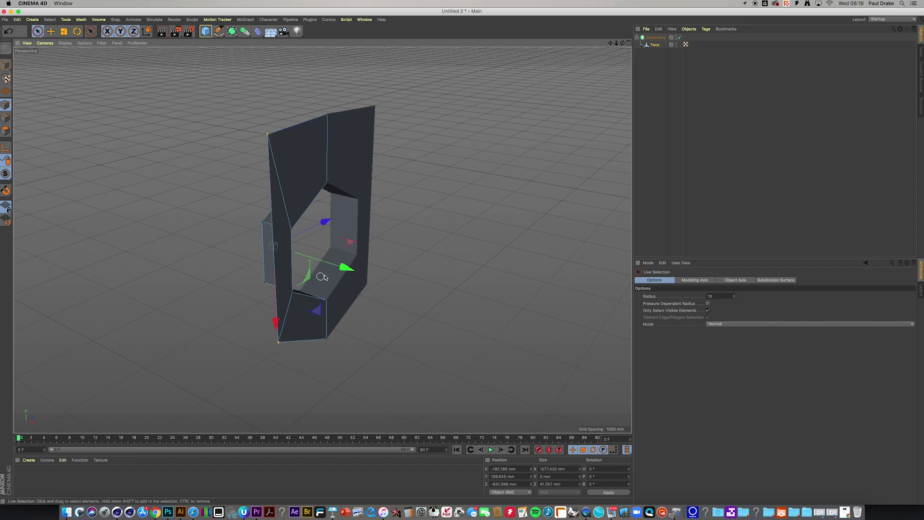
pyautogui.moveTo(346, 264); pyautogui.dragTo(301, 245)
pyautogui.keyDown('alt'); pyautogui.moveTo(290, 257); pyautogui.dragTo(326, 278, button='middle'); pyautogui.keyUp('alt')
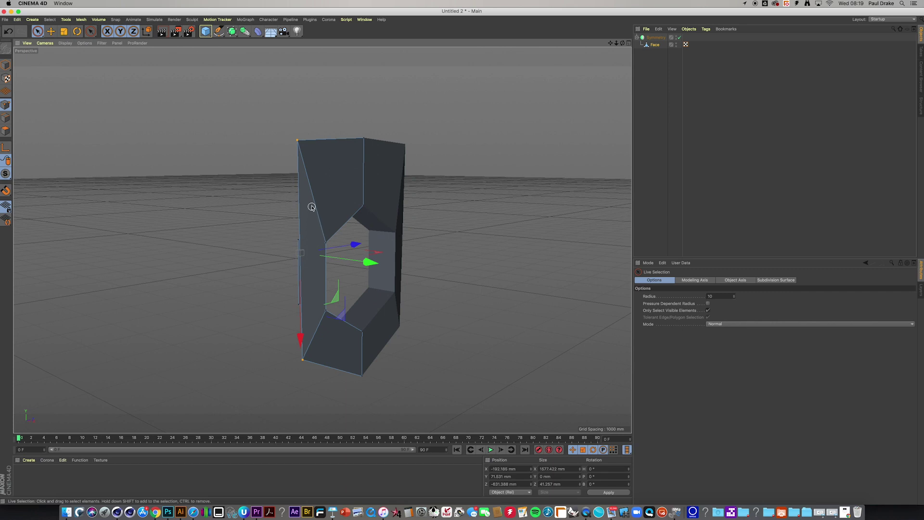
# Step: Extrude the top edge of Face upward by about 1500 mm and shift it back by about 308 mm to form the forehead
pyautogui.moveTo(38, 31); pyautogui.dragTo(50, 42)
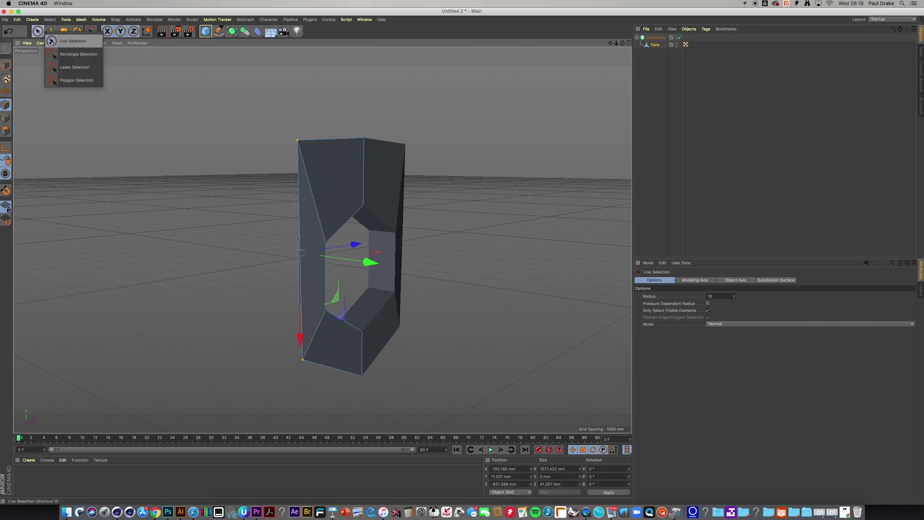
pyautogui.click(5, 118)
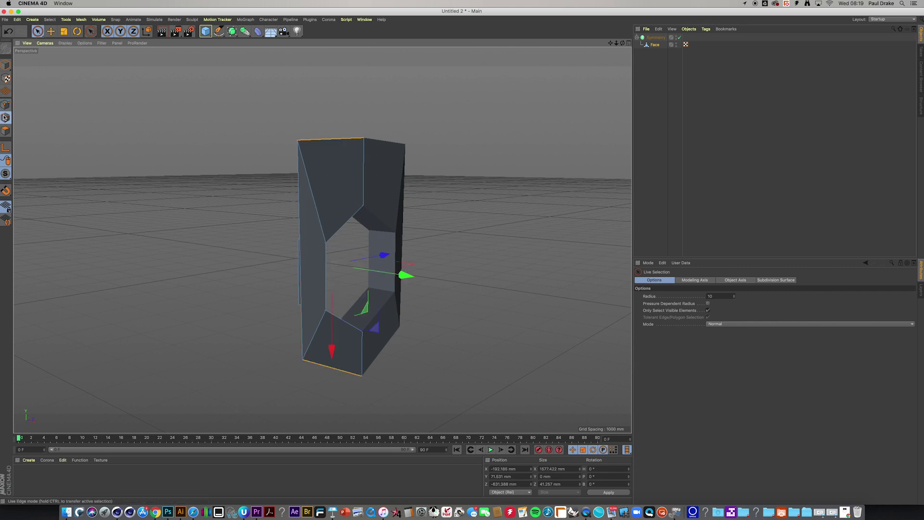
pyautogui.scroll(-3, 322, 155)
pyautogui.keyDown('alt'); pyautogui.moveTo(304, 189); pyautogui.dragTo(272, 296, button='middle'); pyautogui.keyUp('alt')
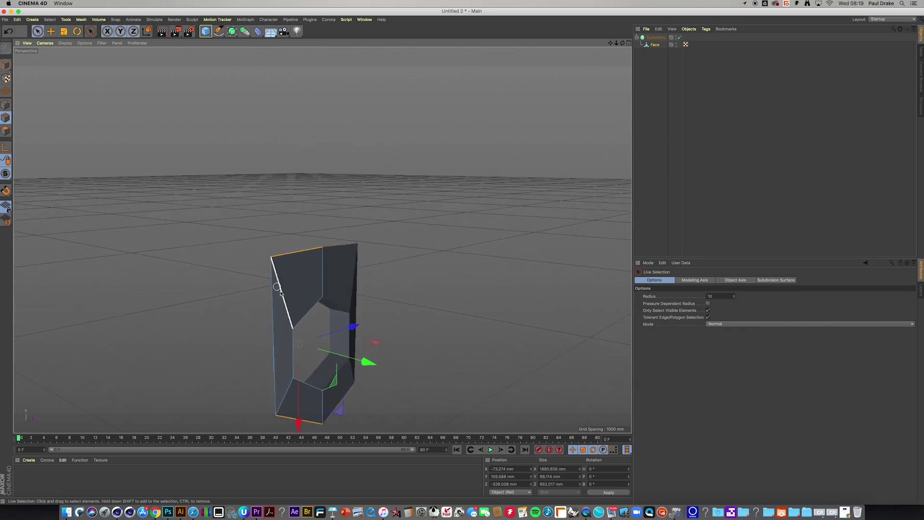
pyautogui.click(301, 254)
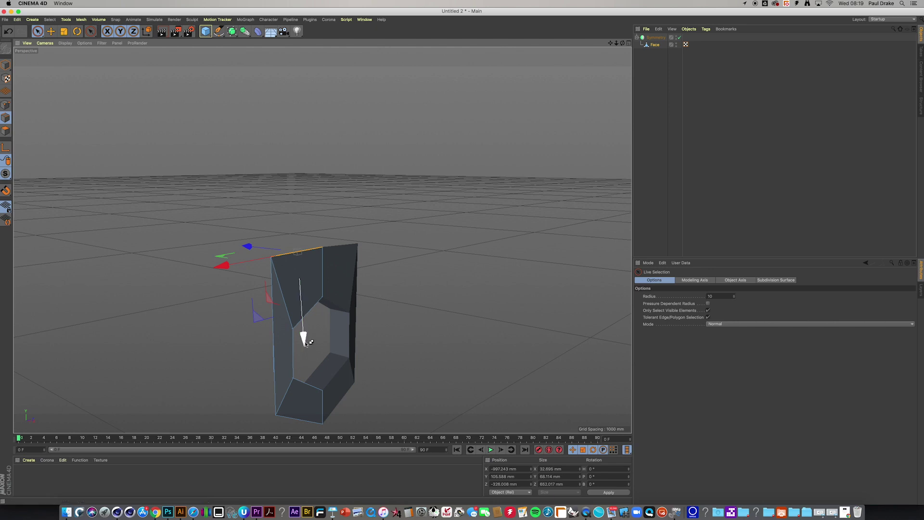
pyautogui.moveTo(304, 339); pyautogui.dragTo(295, 207)
pyautogui.hotkey('ctrl', 'z')
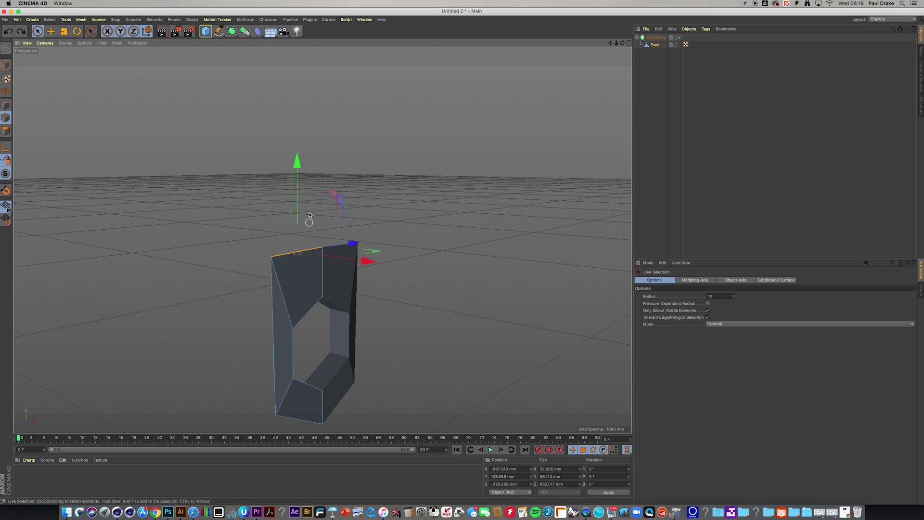
pyautogui.moveTo(298, 187); pyautogui.dragTo(294, 33)
pyautogui.moveTo(365, 89); pyautogui.dragTo(340, 92)
# Step: Extrude the two outer side edges of Face outward and back twice, bringing the upper one to about -1074 mm in Z
pyautogui.moveTo(260, 203)
pyautogui.keyDown('alt'); pyautogui.mouseDown()
pyautogui.moveTo(233, 216)
pyautogui.moveTo(233, 191)
pyautogui.moveTo(256, 166)
pyautogui.mouseUp(); pyautogui.keyUp('alt')
pyautogui.click(262, 165)
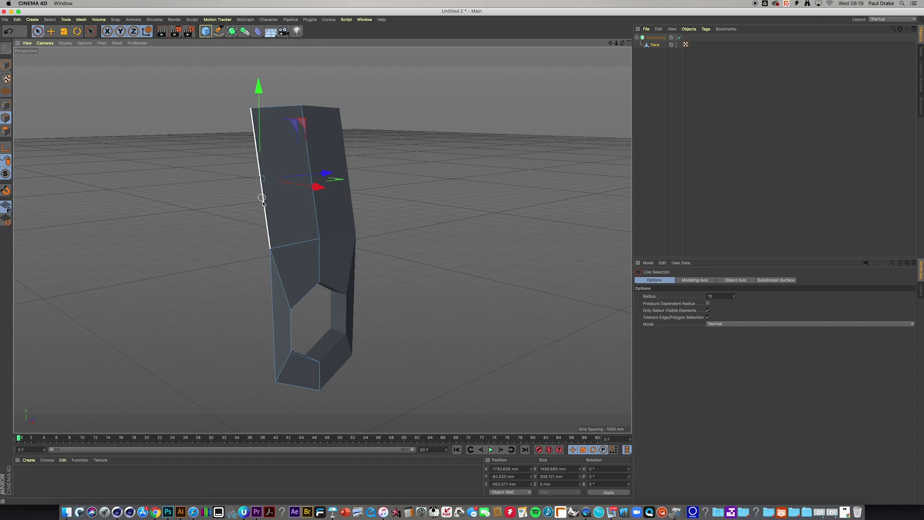
pyautogui.keyDown('shift'); pyautogui.click(271, 313); pyautogui.keyUp('shift')
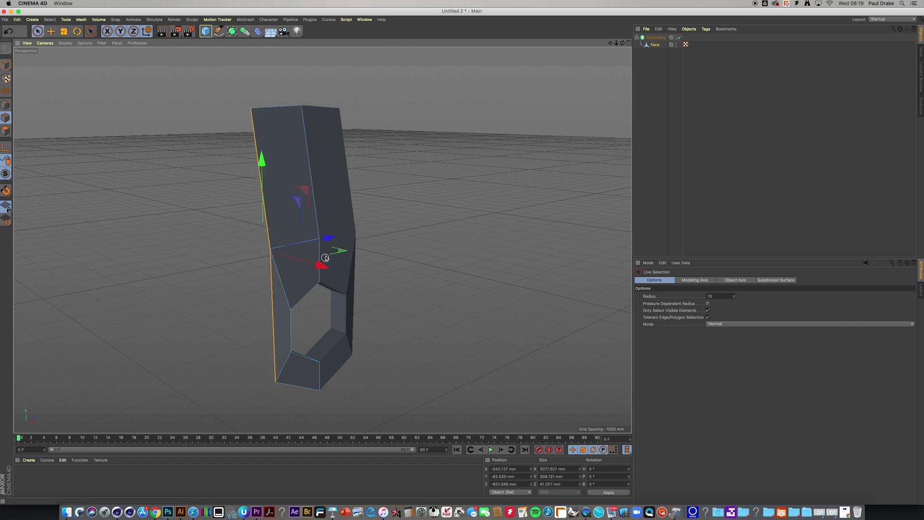
pyautogui.moveTo(333, 261)
pyautogui.keyDown('alt'); pyautogui.mouseDown()
pyautogui.moveTo(339, 274)
pyautogui.moveTo(325, 271)
pyautogui.mouseUp(); pyautogui.keyUp('alt')
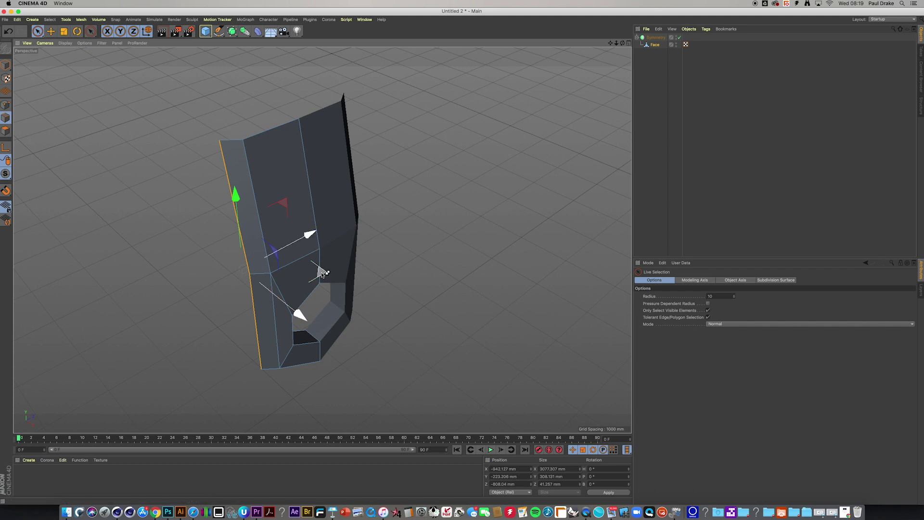
pyautogui.keyDown('ctrl'); pyautogui.moveTo(321, 273); pyautogui.dragTo(295, 274); pyautogui.keyUp('ctrl')
# Step: Move the top and middle points of Face's outermost side edges to about -767 mm in Y and -1466 mm in Z
pyautogui.click(6, 104)
pyautogui.click(219, 274)
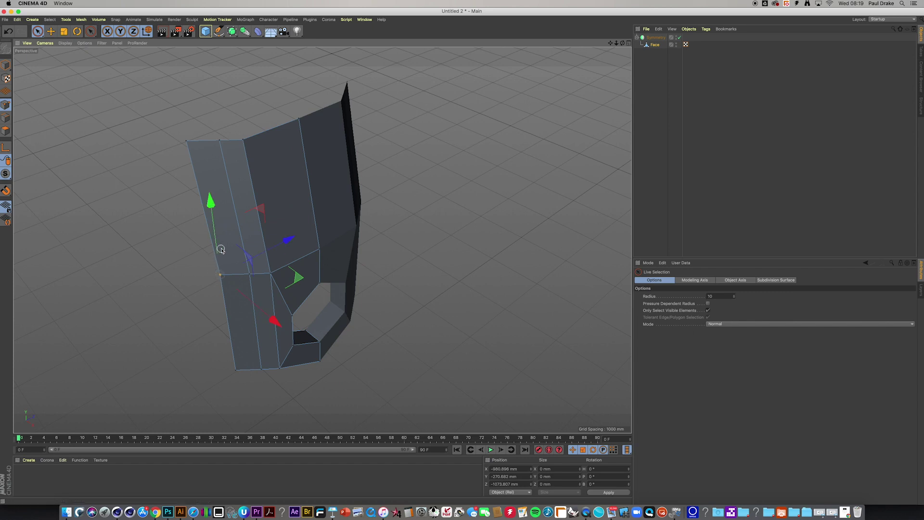
pyautogui.keyDown('shift'); pyautogui.click(185, 145); pyautogui.keyUp('shift')
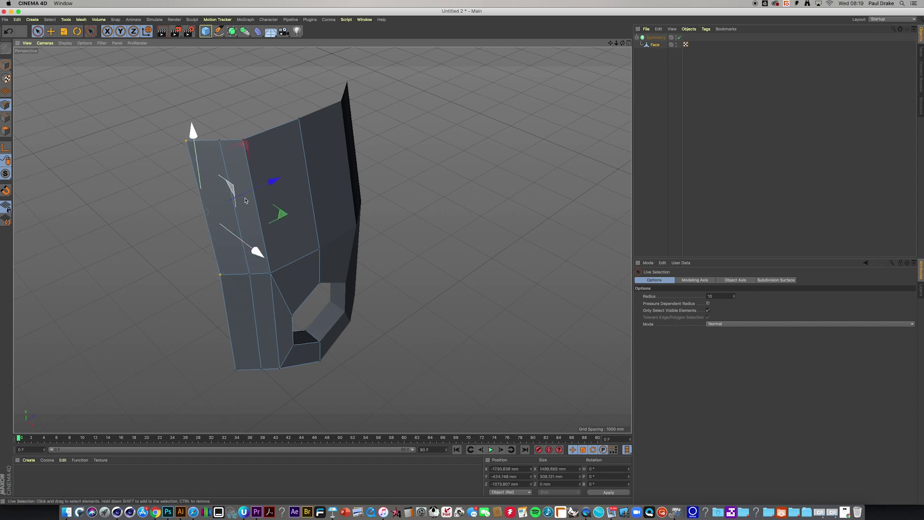
pyautogui.moveTo(283, 216); pyautogui.dragTo(233, 216)
pyautogui.keyDown('alt'); pyautogui.moveTo(130, 147); pyautogui.dragTo(136, 118); pyautogui.keyUp('alt')
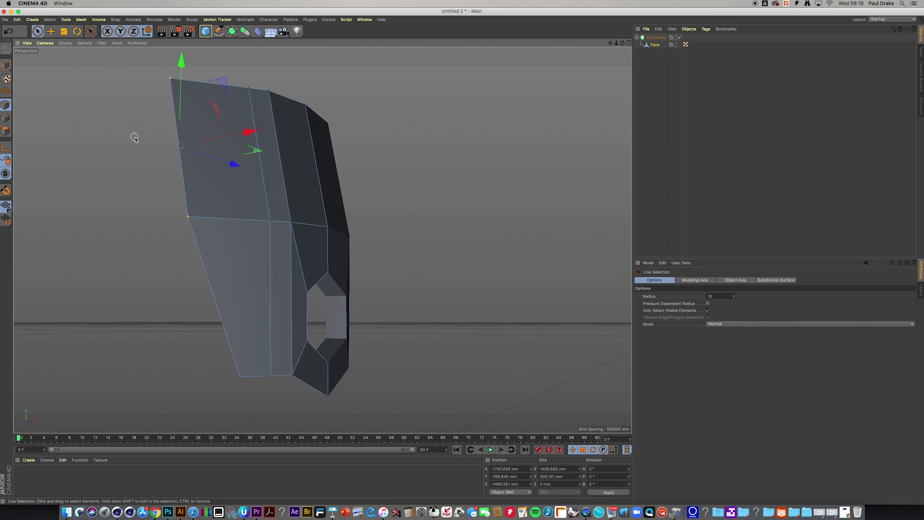
# Step: Reshape Face's top outline: lower the outermost point to about -2221 mm in X, raise the inner corner to about -2524 and the centre point to about -2601
pyautogui.keyDown('alt'); pyautogui.moveTo(134, 138); pyautogui.dragTo(142, 166, button='middle'); pyautogui.keyUp('alt')
pyautogui.click(172, 97)
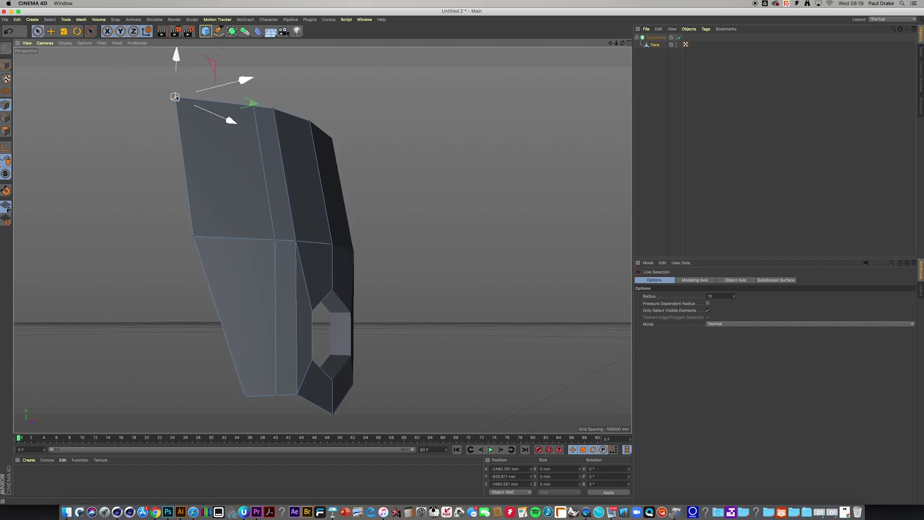
pyautogui.moveTo(175, 52); pyautogui.dragTo(186, 84)
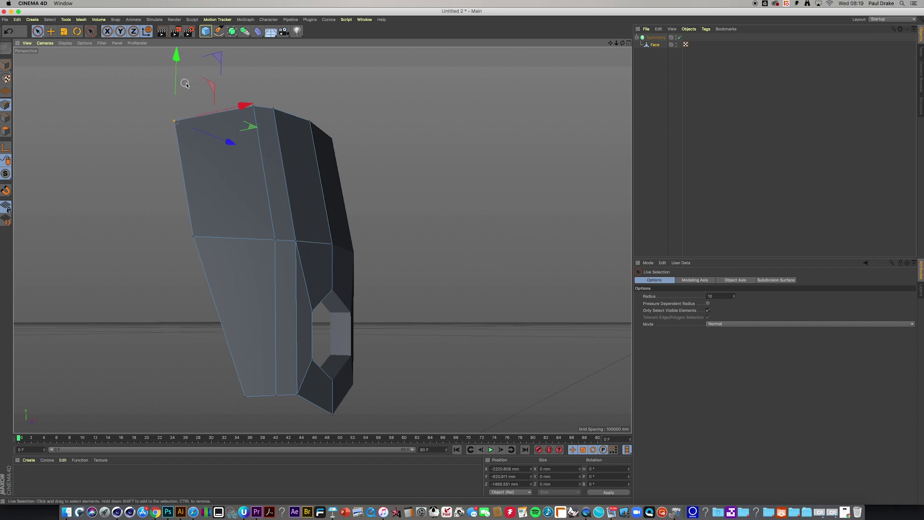
pyautogui.keyDown('alt'); pyautogui.moveTo(220, 129); pyautogui.dragTo(198, 129); pyautogui.keyUp('alt')
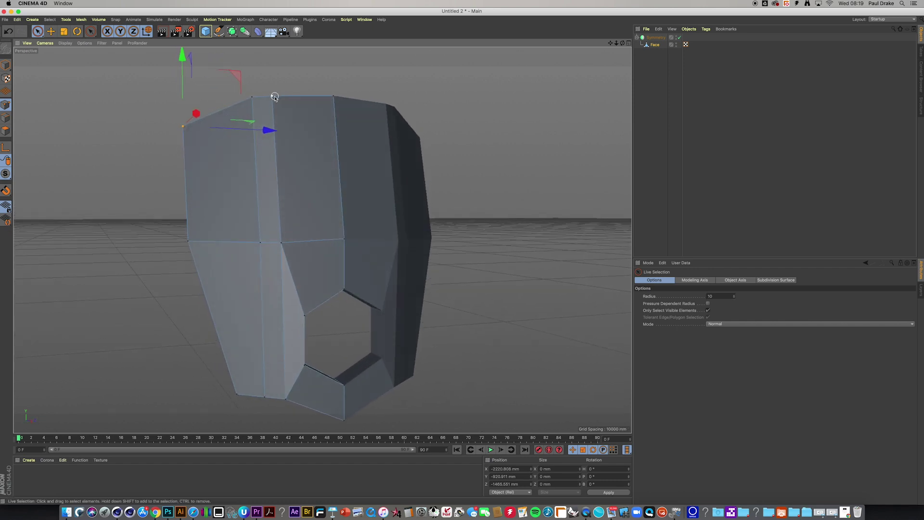
pyautogui.moveTo(272, 99); pyautogui.dragTo(274, 59)
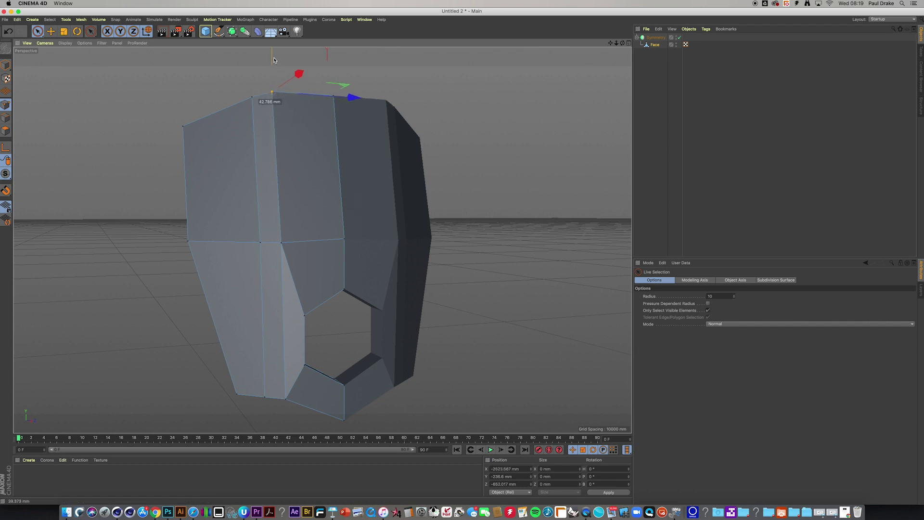
pyautogui.click(333, 96)
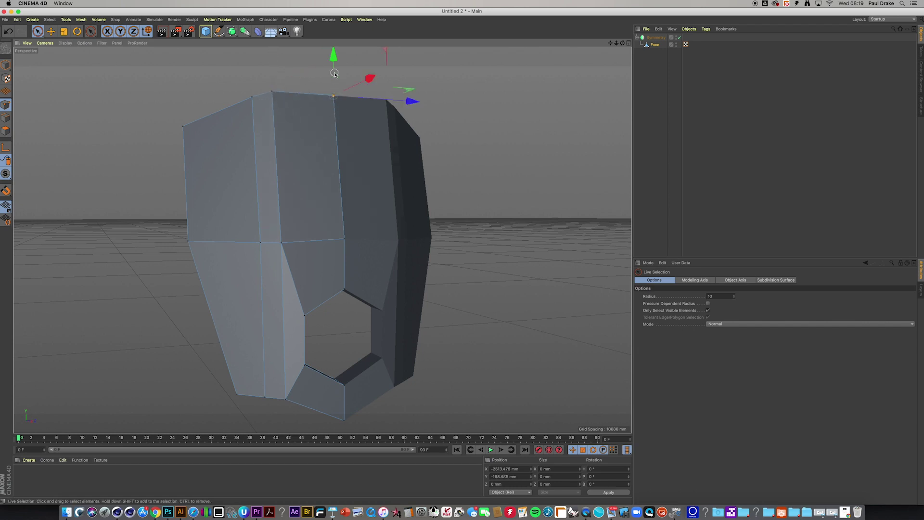
pyautogui.moveTo(335, 67); pyautogui.dragTo(335, 59)
pyautogui.scroll(-3, 313, 195)
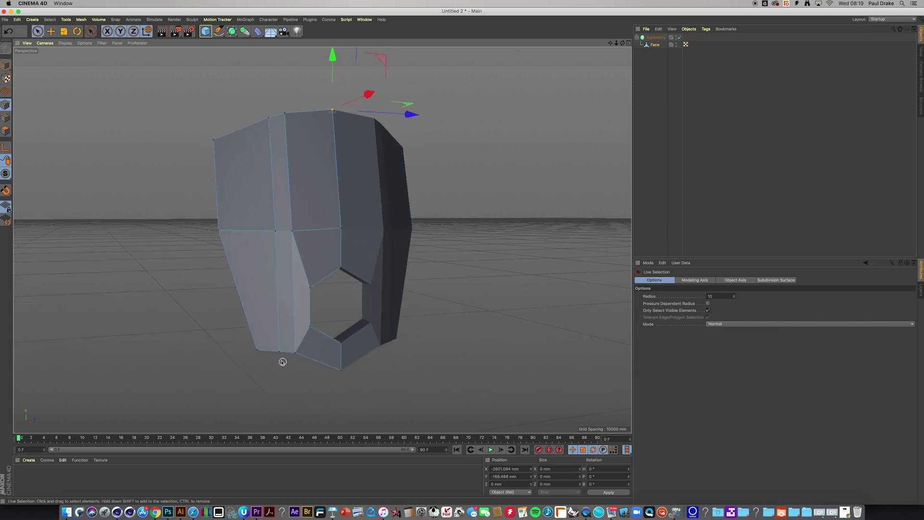
# Step: Lower Face's bottom points beside the mouth, the inner one to about 739 mm in X, and shift the adjacent vertical column of points to about -735 mm in Z
pyautogui.click(296, 353)
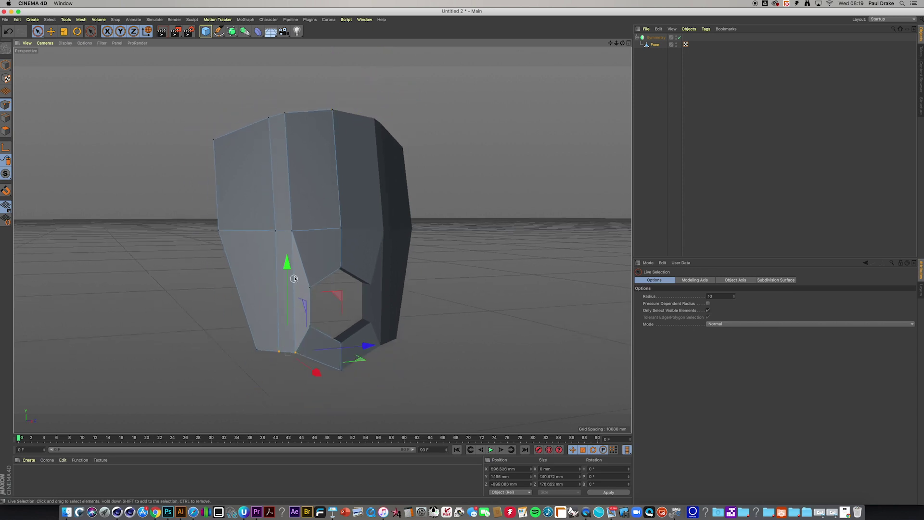
pyautogui.moveTo(293, 279); pyautogui.dragTo(250, 208)
pyautogui.click(308, 349)
pyautogui.click(295, 359)
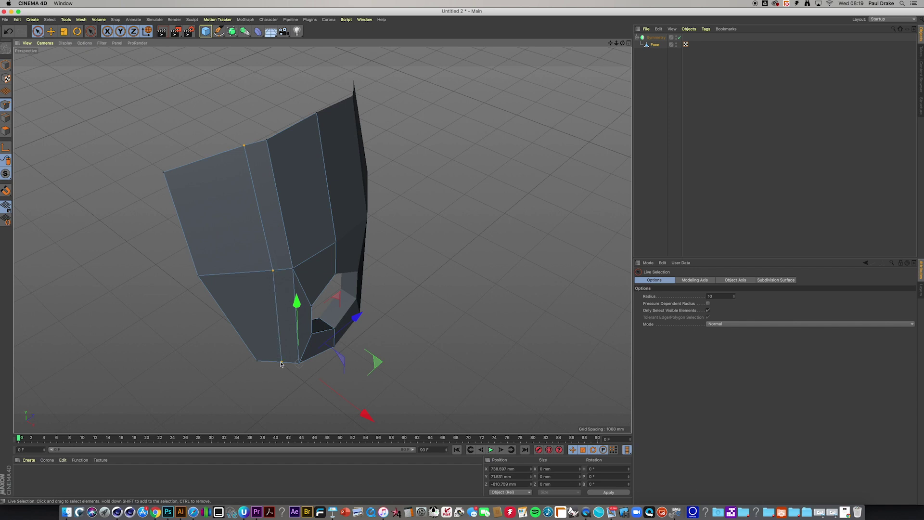
pyautogui.click(326, 310)
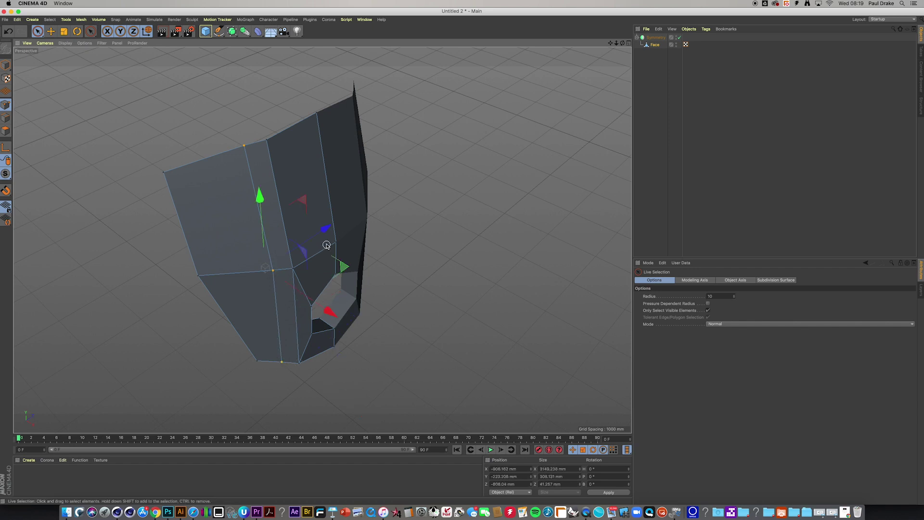
pyautogui.moveTo(327, 233); pyautogui.dragTo(296, 234)
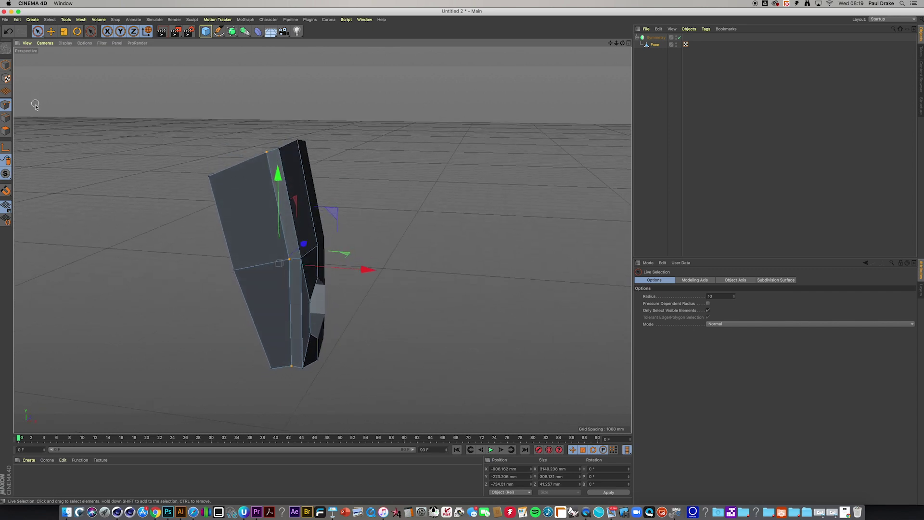
# Step: Extrude all outer boundary edges of Face, along the top, side and bottom, back by about 220 mm in Y to give it thickness
pyautogui.click(6, 118)
pyautogui.keyDown('alt'); pyautogui.moveTo(86, 123); pyautogui.dragTo(285, 152); pyautogui.keyUp('alt')
pyautogui.click(285, 152)
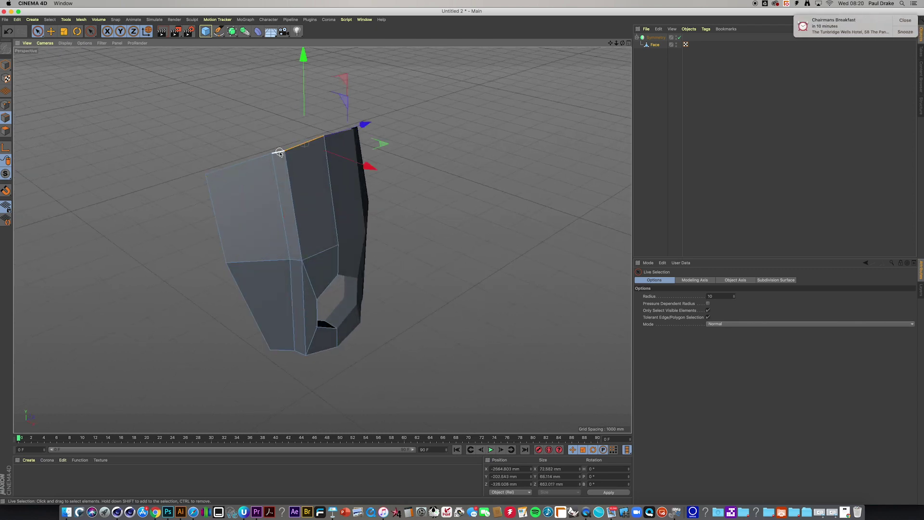
pyautogui.keyDown('shift'); pyautogui.click(275, 152); pyautogui.keyUp('shift')
pyautogui.keyDown('shift'); pyautogui.click(255, 157); pyautogui.keyUp('shift')
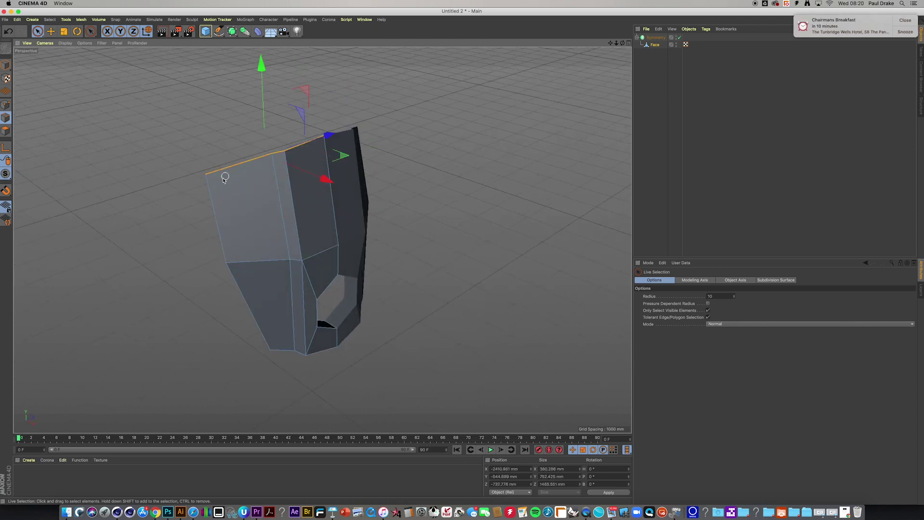
pyautogui.keyDown('shift'); pyautogui.click(209, 193); pyautogui.keyUp('shift')
pyautogui.keyDown('shift'); pyautogui.click(246, 305); pyautogui.keyUp('shift')
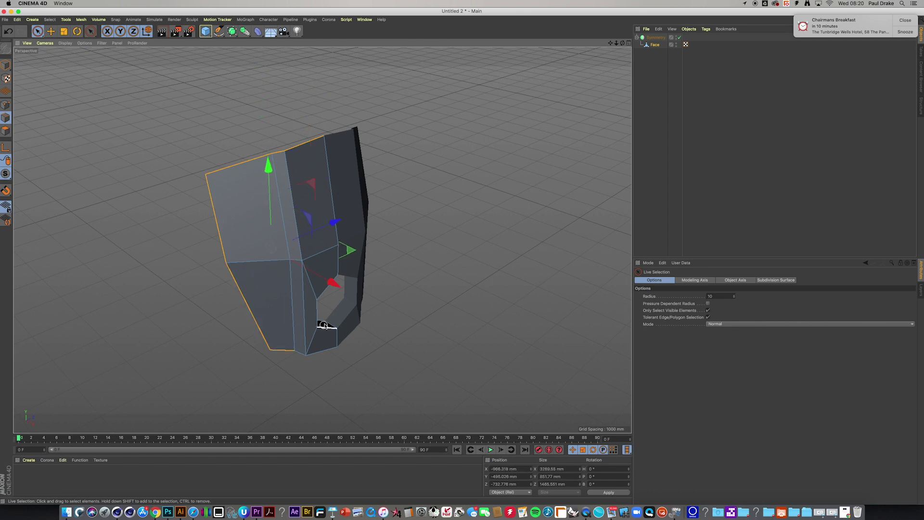
pyautogui.keyDown('alt'); pyautogui.moveTo(324, 323); pyautogui.dragTo(319, 285); pyautogui.keyUp('alt')
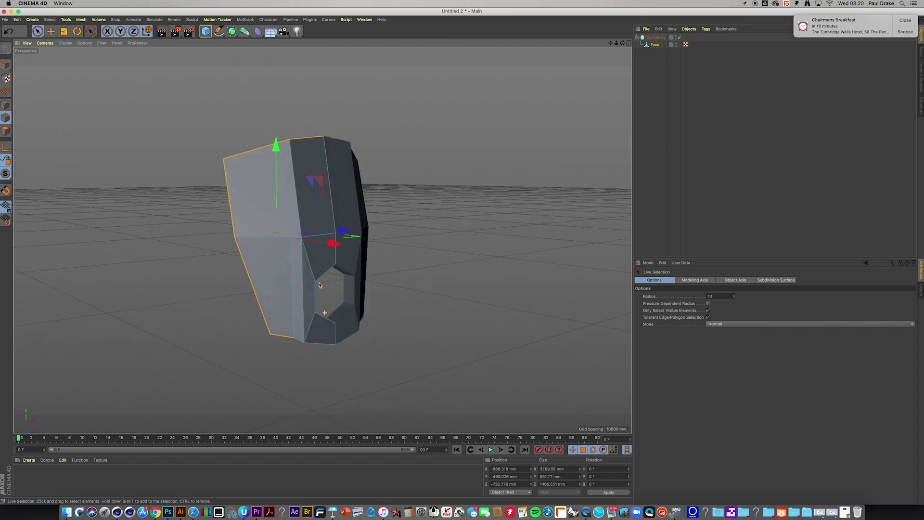
pyautogui.scroll(6, 322, 312)
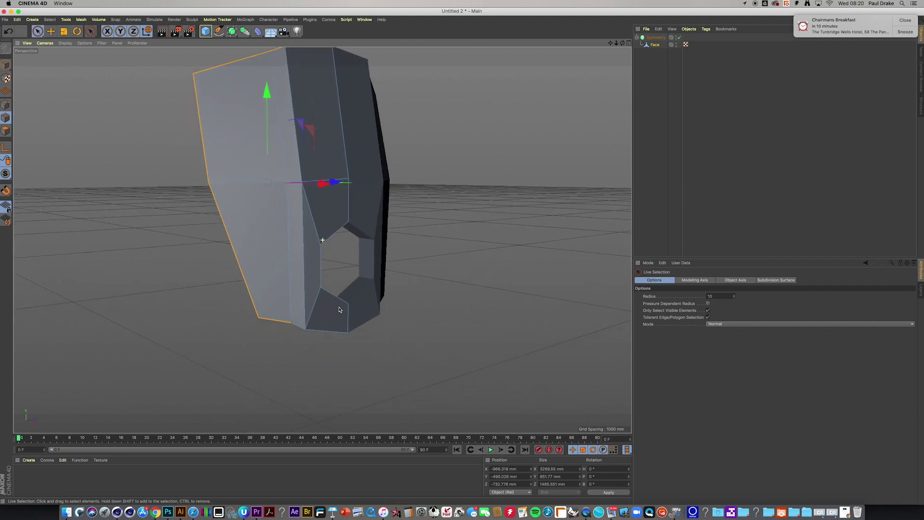
pyautogui.keyDown('alt'); pyautogui.moveTo(310, 316); pyautogui.dragTo(365, 219); pyautogui.keyUp('alt')
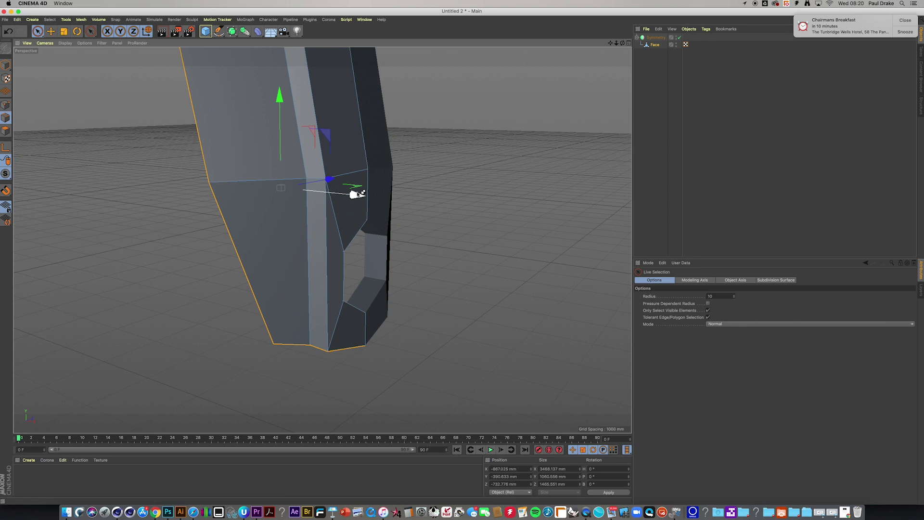
pyautogui.moveTo(356, 196); pyautogui.dragTo(201, 232)
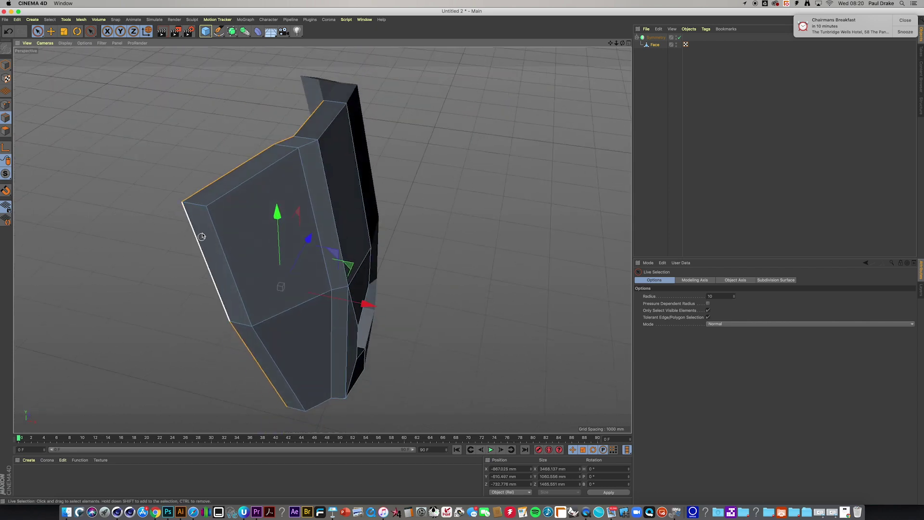
# Step: Bevel the short edge at Face's upper outer corner in Chamfer mode with an offset of about 68 mm
pyautogui.click(197, 205)
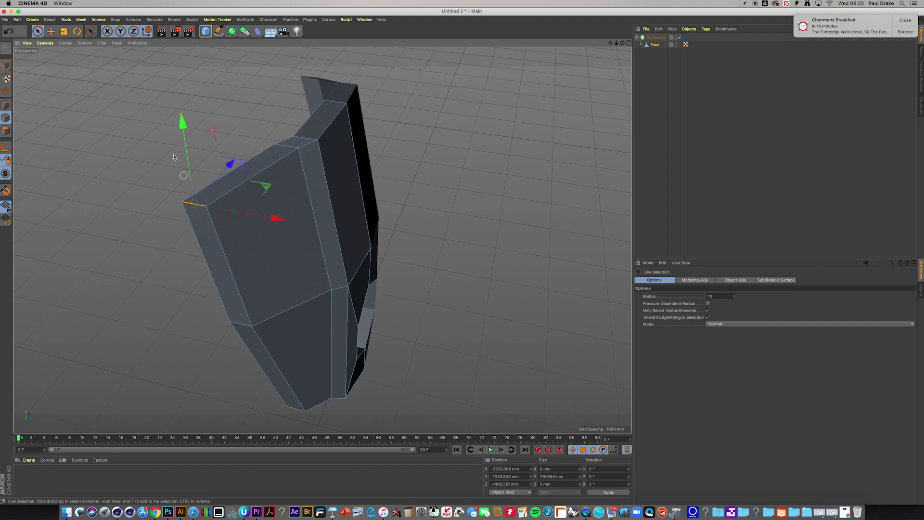
pyautogui.click(81, 19)
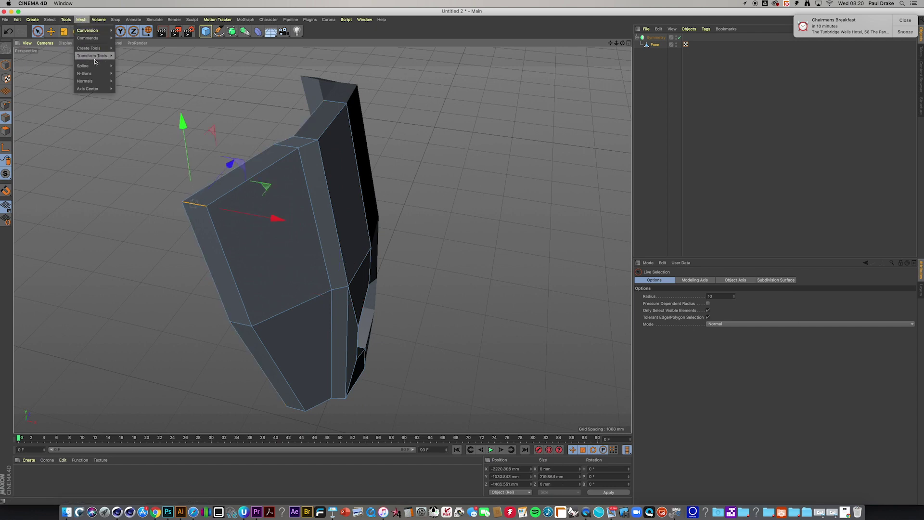
pyautogui.moveTo(95, 50)
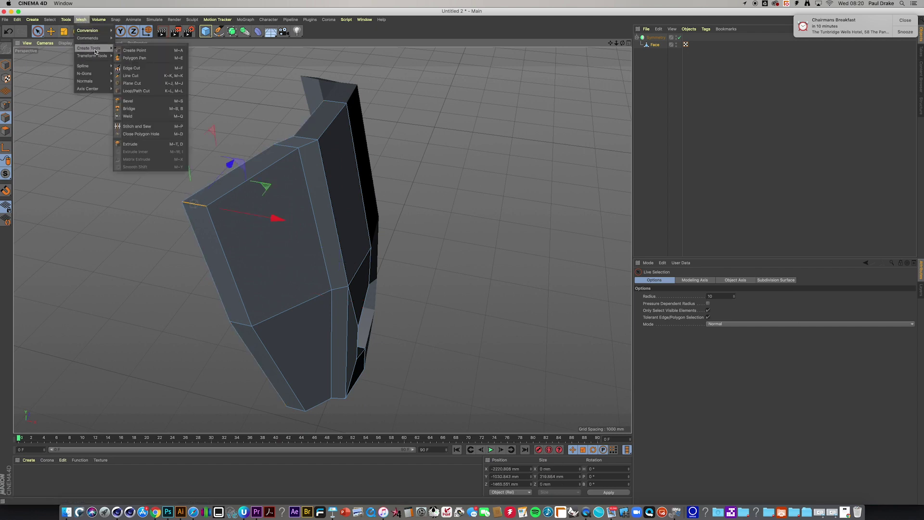
pyautogui.click(143, 101)
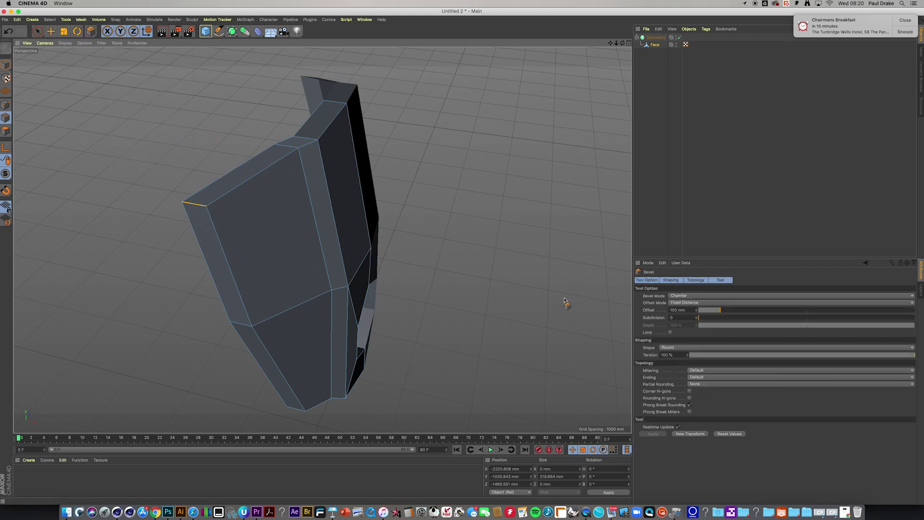
pyautogui.moveTo(273, 212); pyautogui.dragTo(289, 199)
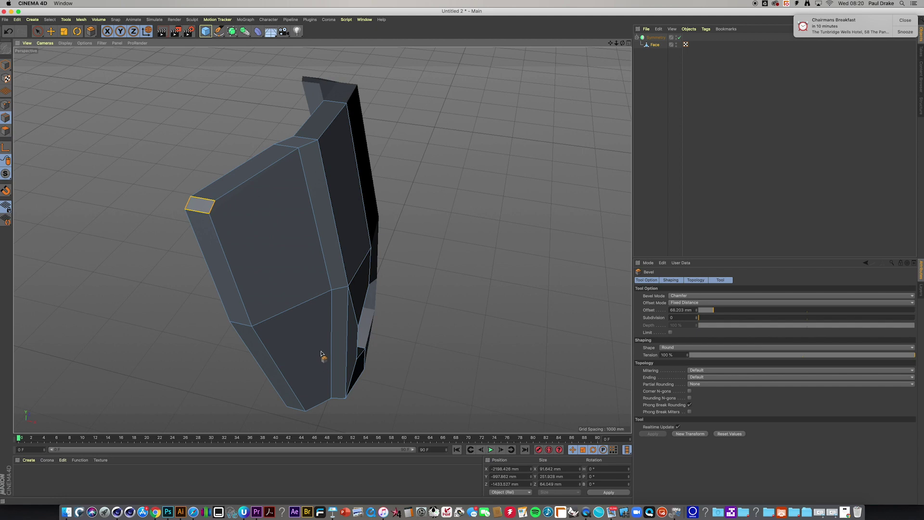
# Step: Bevel the front outline edges of Face, running along the top, side and bottom, with an offset of about 17.5 mm
pyautogui.moveTo(316, 341)
pyautogui.keyDown('alt'); pyautogui.mouseDown()
pyautogui.moveTo(305, 164)
pyautogui.moveTo(295, 186)
pyautogui.moveTo(276, 182)
pyautogui.moveTo(264, 192)
pyautogui.moveTo(296, 213)
pyautogui.moveTo(291, 198)
pyautogui.moveTo(284, 256)
pyautogui.moveTo(268, 223)
pyautogui.moveTo(303, 207)
pyautogui.moveTo(279, 265)
pyautogui.moveTo(275, 252)
pyautogui.mouseUp(); pyautogui.keyUp('alt')
pyautogui.click(297, 119)
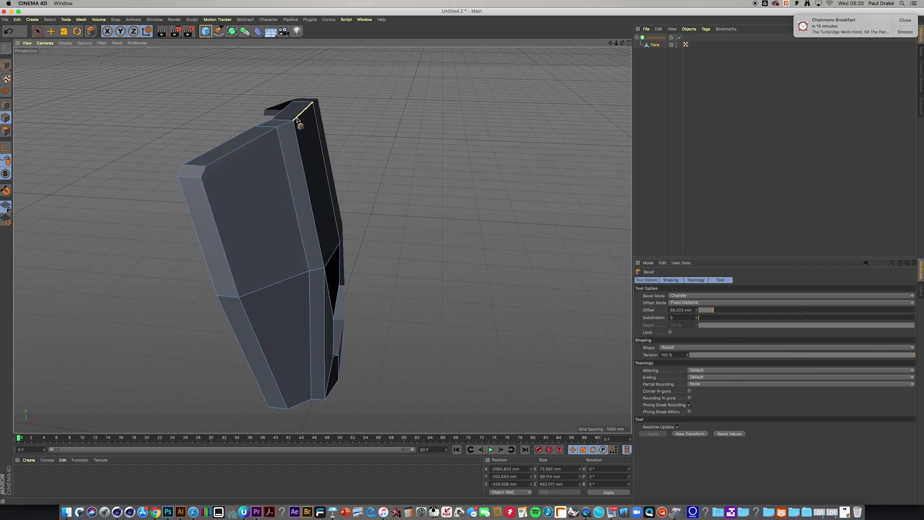
pyautogui.keyDown('shift'); pyautogui.click(234, 150); pyautogui.keyUp('shift')
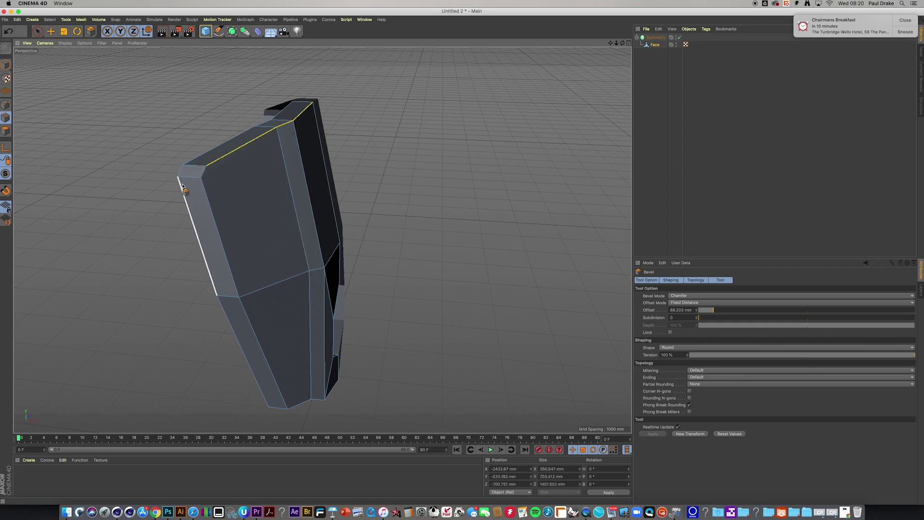
pyautogui.keyDown('shift'); pyautogui.click(202, 173); pyautogui.keyUp('shift')
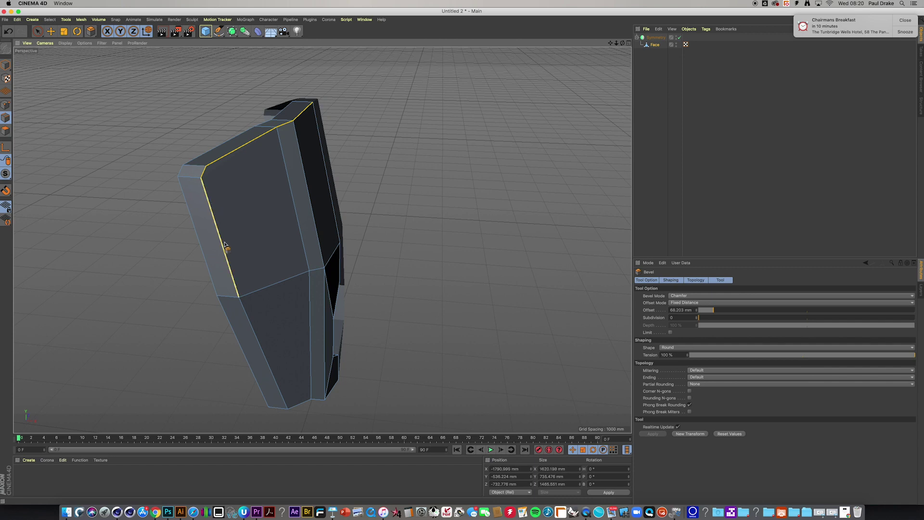
pyautogui.keyDown('shift'); pyautogui.click(251, 324); pyautogui.keyUp('shift')
pyautogui.keyDown('alt'); pyautogui.moveTo(299, 368); pyautogui.dragTo(278, 279); pyautogui.keyUp('alt')
pyautogui.keyDown('shift'); pyautogui.click(274, 275); pyautogui.keyUp('shift')
pyautogui.keyDown('shift'); pyautogui.click(305, 287); pyautogui.keyUp('shift')
pyautogui.keyDown('shift'); pyautogui.click(331, 310); pyautogui.keyUp('shift')
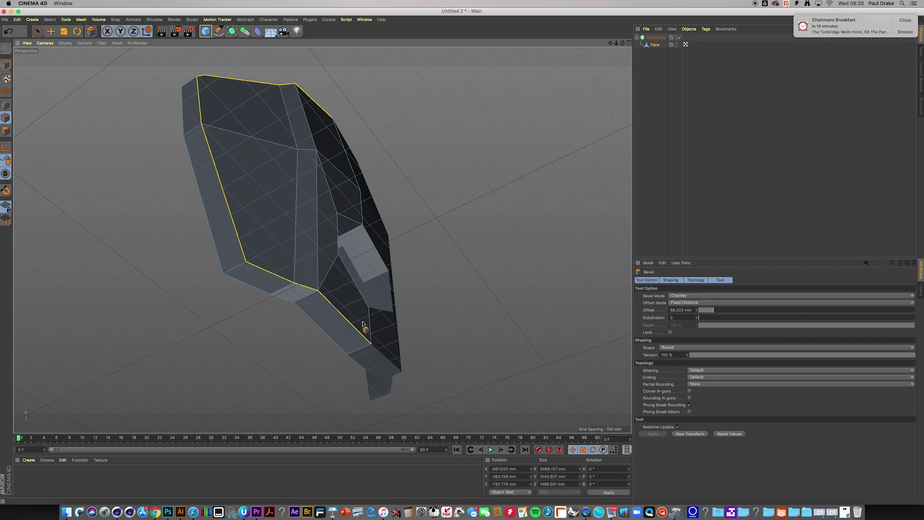
pyautogui.moveTo(426, 226); pyautogui.dragTo(435, 212)
# Step: Put the Symmetry object inside a new Subdivision Surface and set both its editor and renderer subdivisions to 5
pyautogui.keyDown('alt'); pyautogui.moveTo(388, 173); pyautogui.dragTo(336, 237); pyautogui.keyUp('alt')
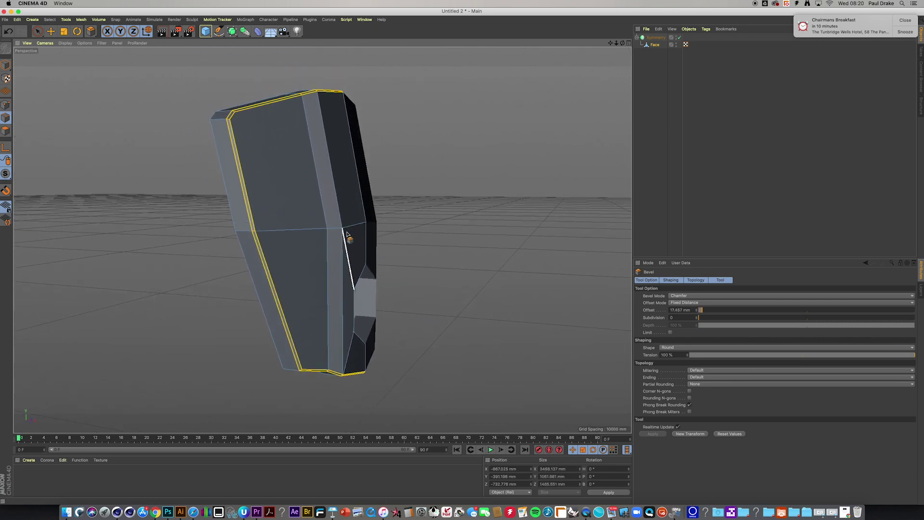
pyautogui.scroll(3, 323, 239)
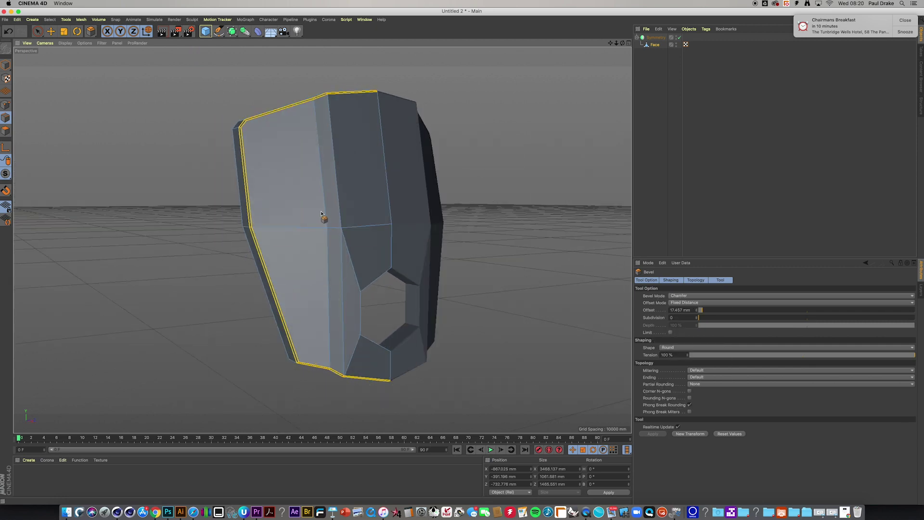
pyautogui.keyDown('alt'); pyautogui.click(235, 32); pyautogui.keyUp('alt')
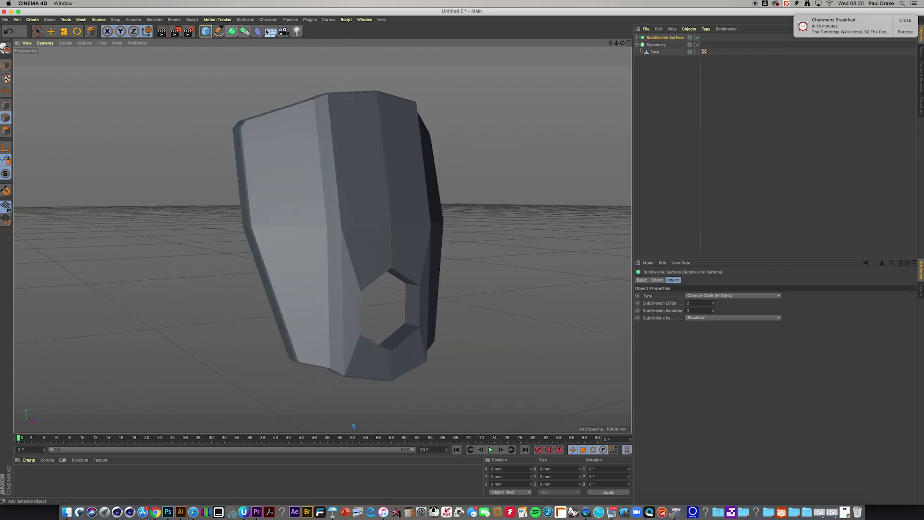
pyautogui.click(655, 45)
pyautogui.moveTo(659, 38); pyautogui.dragTo(659, 41)
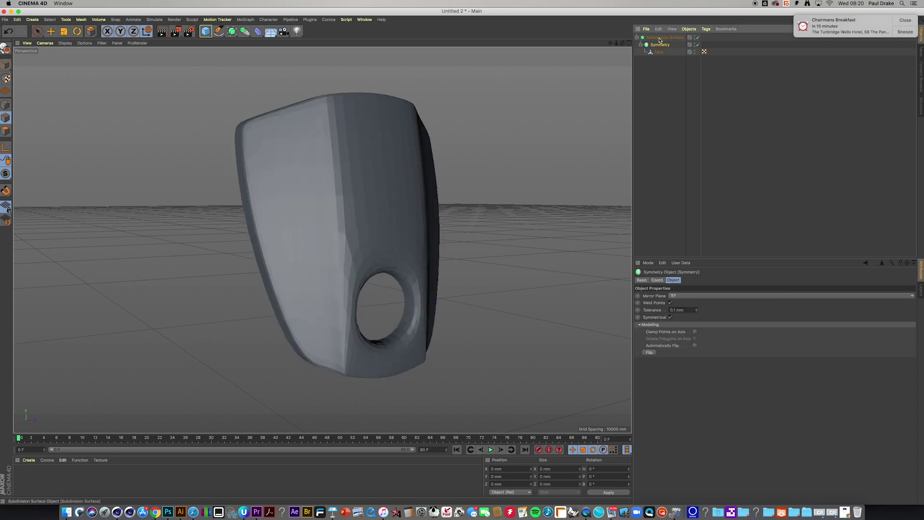
pyautogui.click(659, 39)
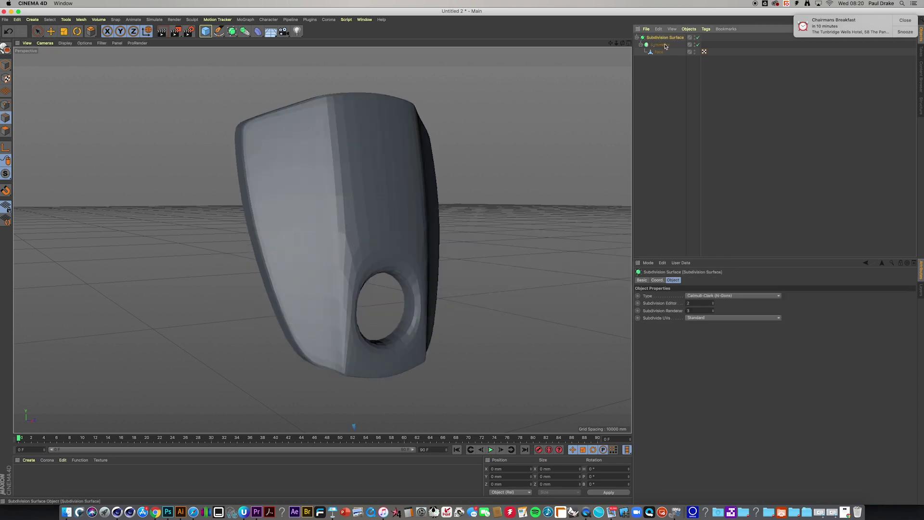
pyautogui.click(691, 311)
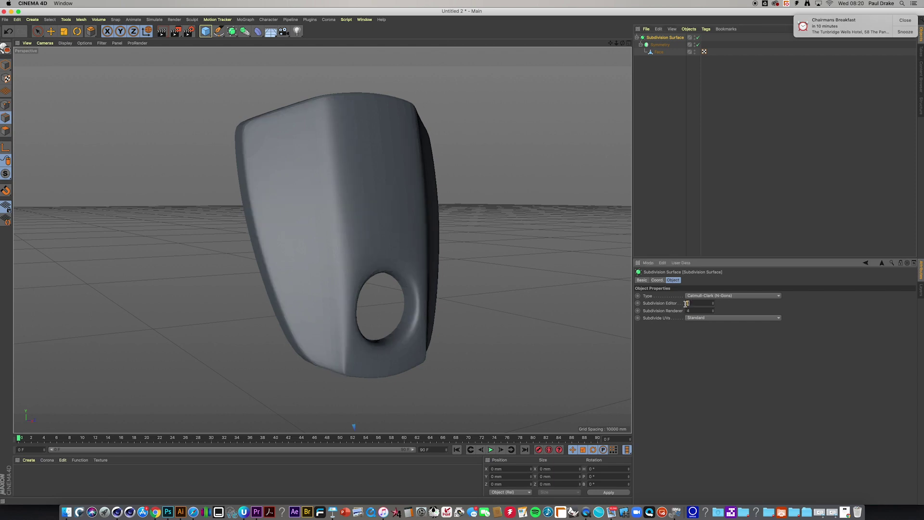
pyautogui.keyDown('alt'); pyautogui.moveTo(412, 289); pyautogui.dragTo(540, 102); pyautogui.keyUp('alt')
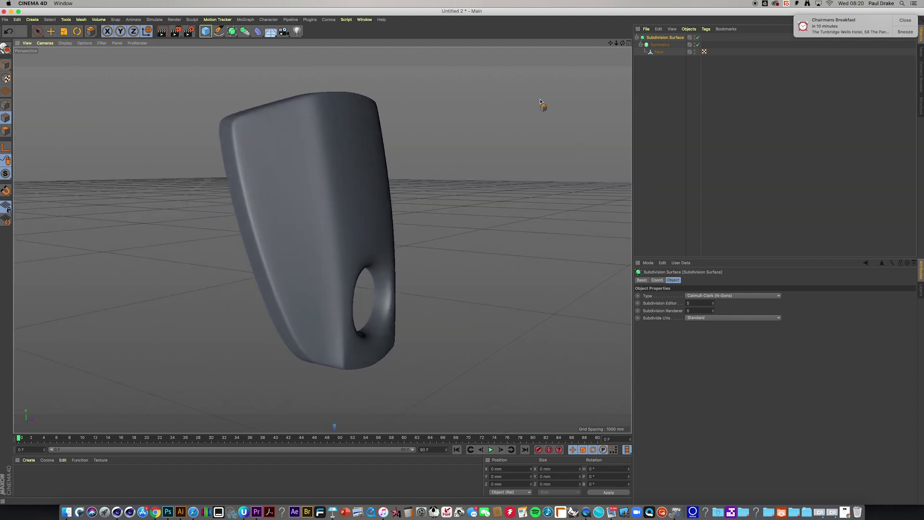
# Step: Move the top row of points on Face upward about 364 mm in X and back about 339 mm in Y
pyautogui.click(653, 52)
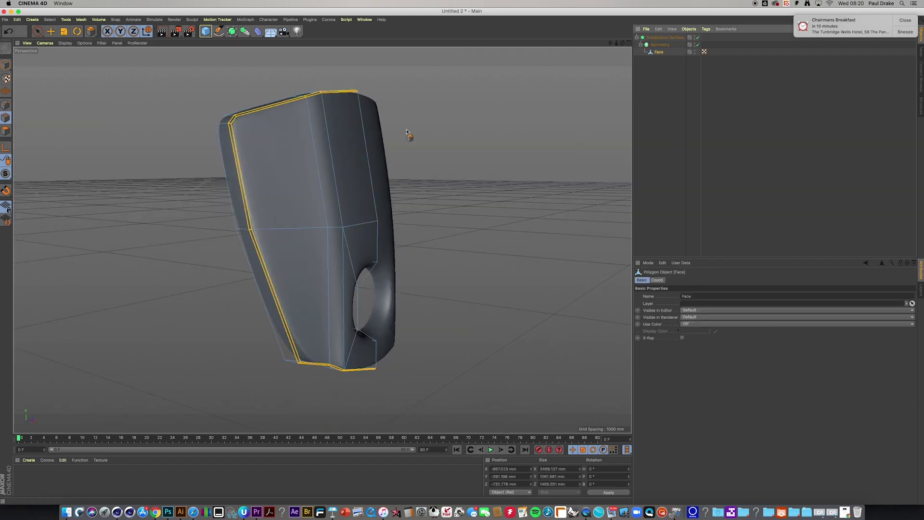
pyautogui.keyDown('alt'); pyautogui.moveTo(413, 140); pyautogui.dragTo(247, 165); pyautogui.keyUp('alt')
pyautogui.press('super+z')
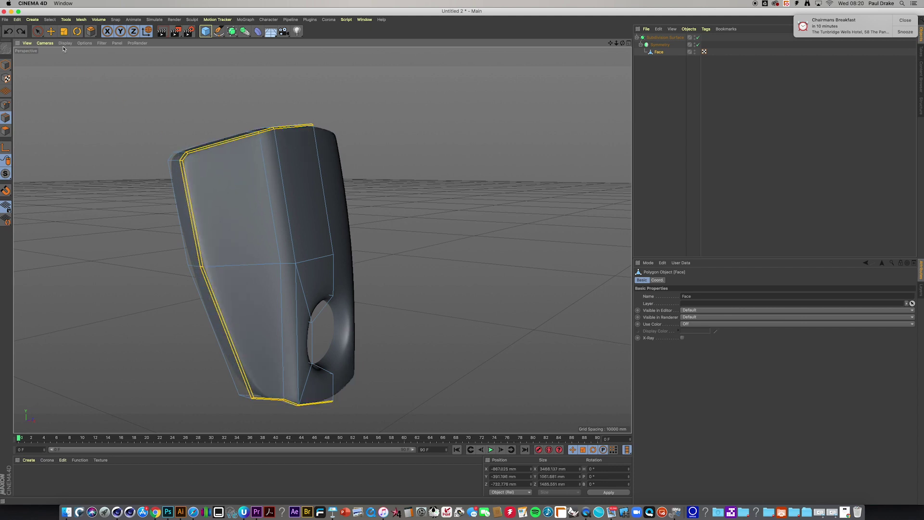
pyautogui.moveTo(39, 31); pyautogui.dragTo(54, 50)
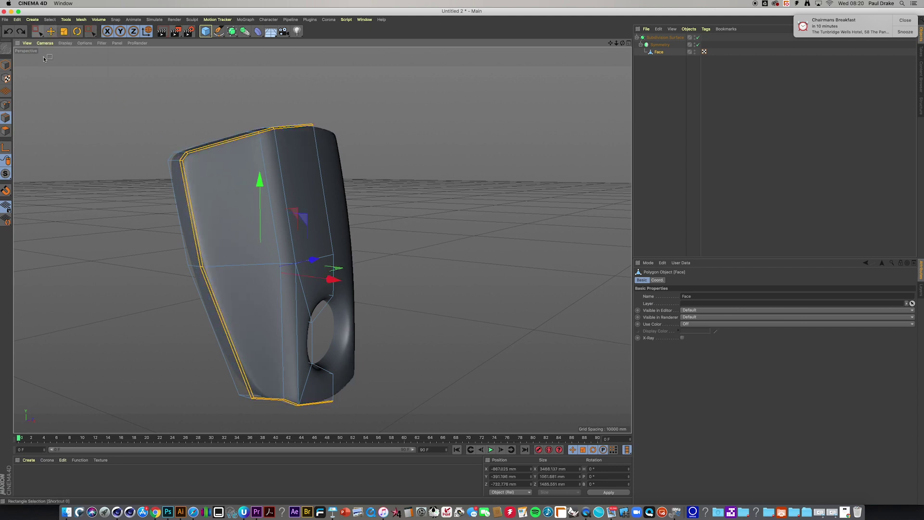
pyautogui.click(6, 104)
pyautogui.keyDown('alt'); pyautogui.moveTo(230, 195); pyautogui.dragTo(267, 181); pyautogui.keyUp('alt')
pyautogui.moveTo(302, 109); pyautogui.dragTo(150, 183)
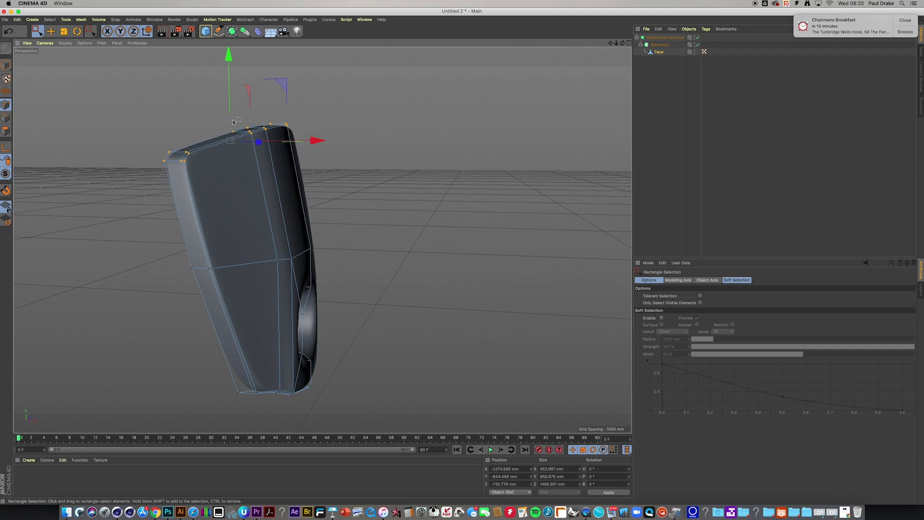
pyautogui.moveTo(292, 87); pyautogui.dragTo(259, 53)
# Step: Move Face's upper outer corner points and the outer side points at mid-height outward about 285 mm in Z
pyautogui.keyDown('alt'); pyautogui.moveTo(252, 225); pyautogui.dragTo(181, 214); pyautogui.keyUp('alt')
pyautogui.scroll(6, 181, 214)
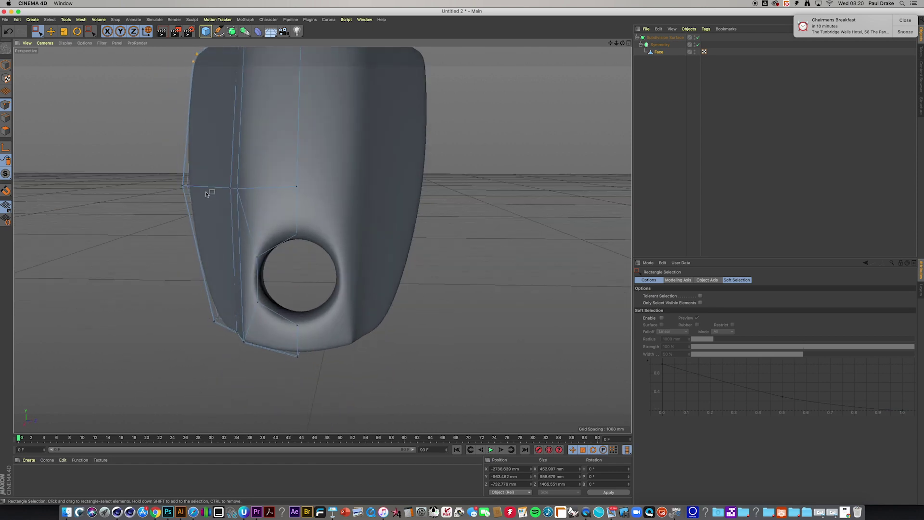
pyautogui.scroll(-3, 264, 237)
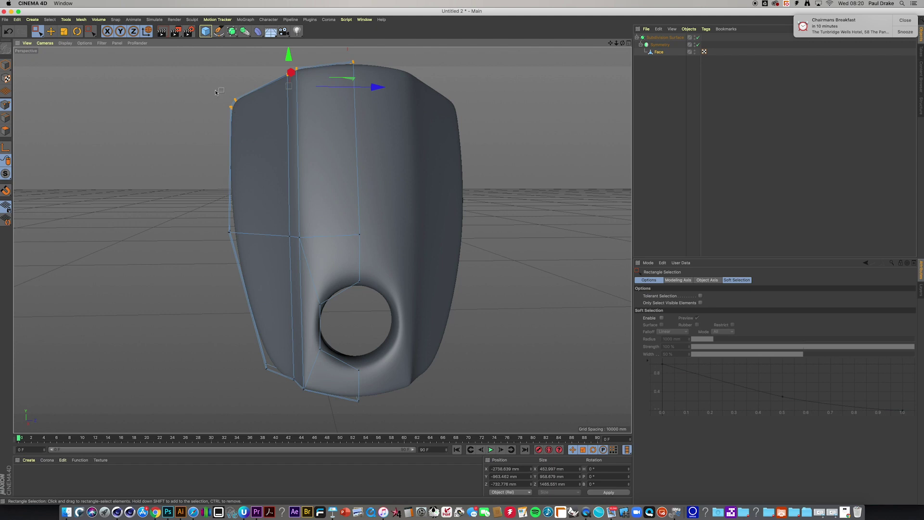
pyautogui.moveTo(213, 83); pyautogui.dragTo(255, 130)
pyautogui.keyDown('shift'); pyautogui.moveTo(259, 204); pyautogui.dragTo(223, 244); pyautogui.keyUp('shift')
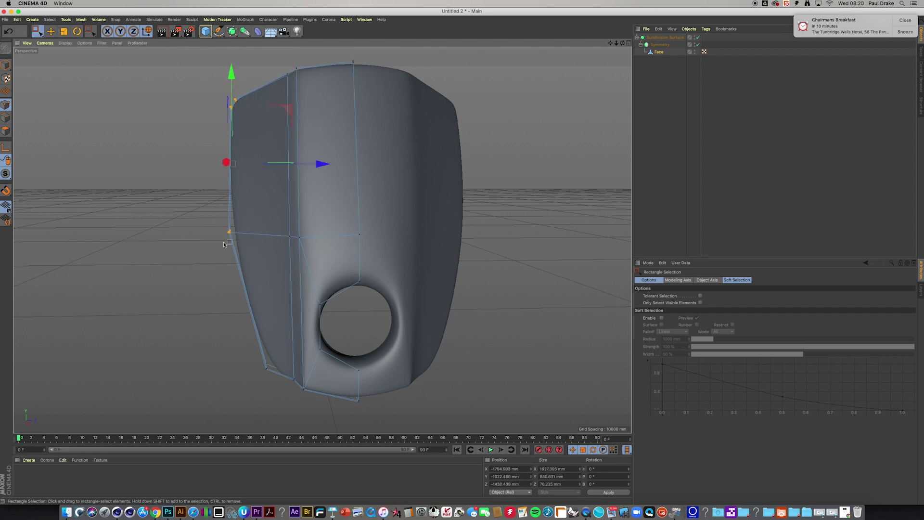
pyautogui.moveTo(325, 164); pyautogui.dragTo(301, 172)
# Step: Raise Face's lower outer corner points about 86 mm in X and move them outward about 149 mm in Z
pyautogui.keyDown('alt'); pyautogui.moveTo(273, 248); pyautogui.dragTo(267, 289); pyautogui.keyUp('alt')
pyautogui.moveTo(226, 332); pyautogui.dragTo(248, 318)
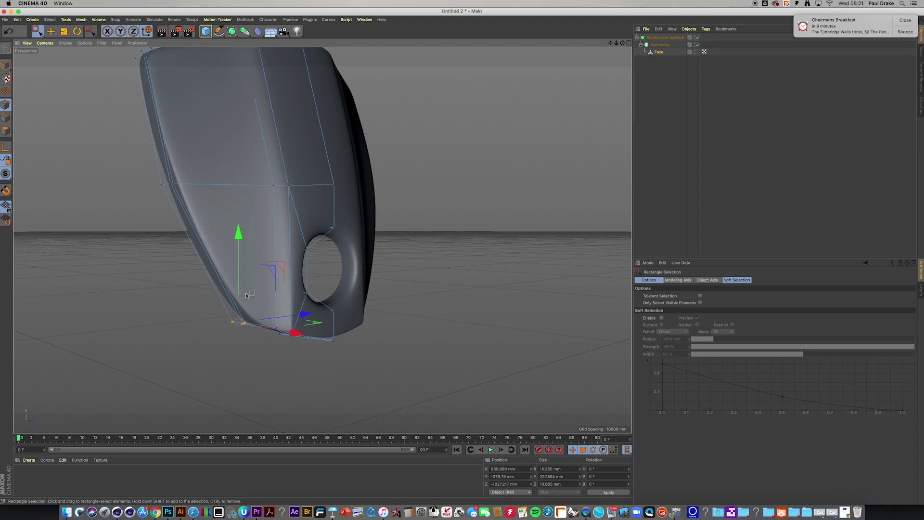
pyautogui.moveTo(239, 244); pyautogui.dragTo(239, 237)
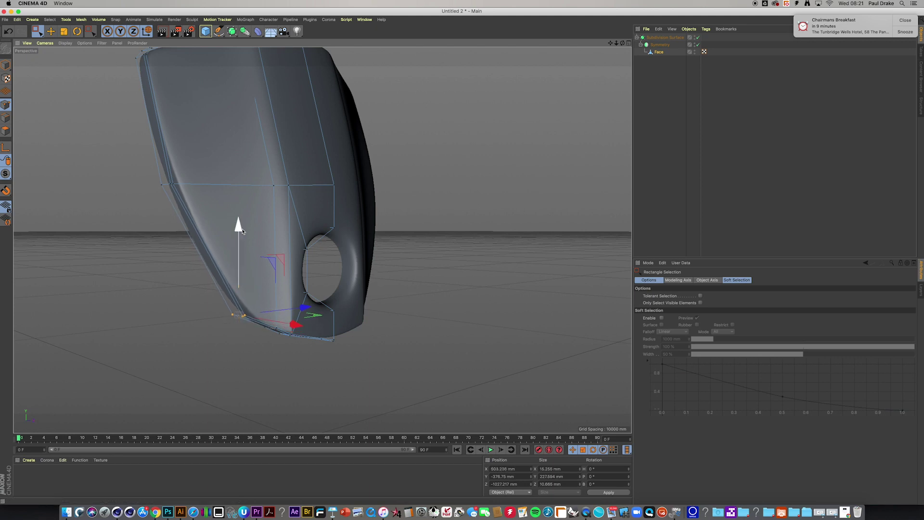
pyautogui.keyDown('alt'); pyautogui.moveTo(248, 243); pyautogui.dragTo(258, 276, button='middle'); pyautogui.keyUp('alt')
pyautogui.keyDown('alt'); pyautogui.moveTo(258, 276); pyautogui.dragTo(232, 299); pyautogui.keyUp('alt')
pyautogui.moveTo(330, 368); pyautogui.dragTo(270, 293)
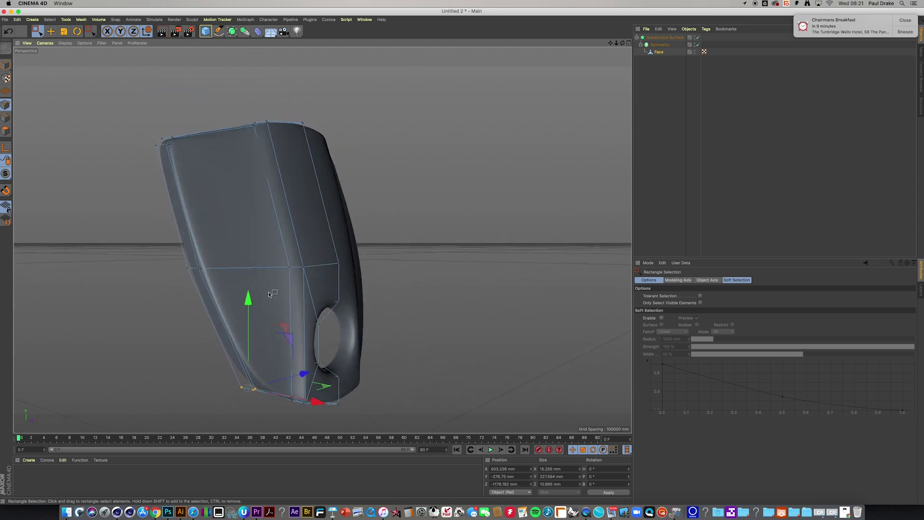
# Step: Select the two long ridge edges down the front of Face and the short edge continuing them at the top
pyautogui.click(37, 31)
pyautogui.click(52, 42)
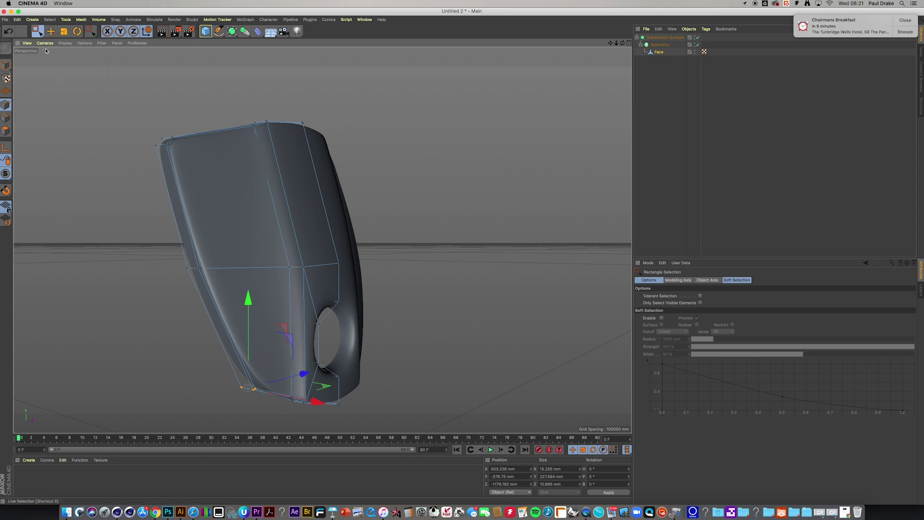
pyautogui.click(5, 120)
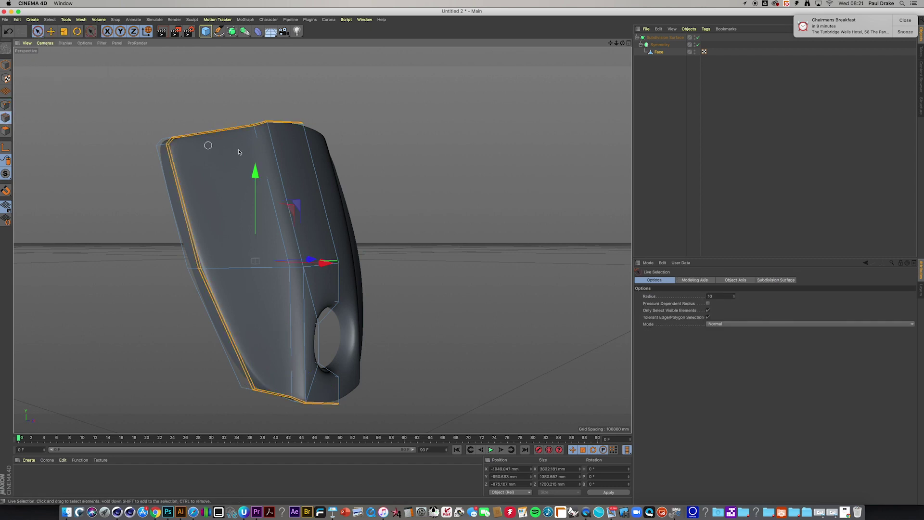
pyautogui.click(275, 158)
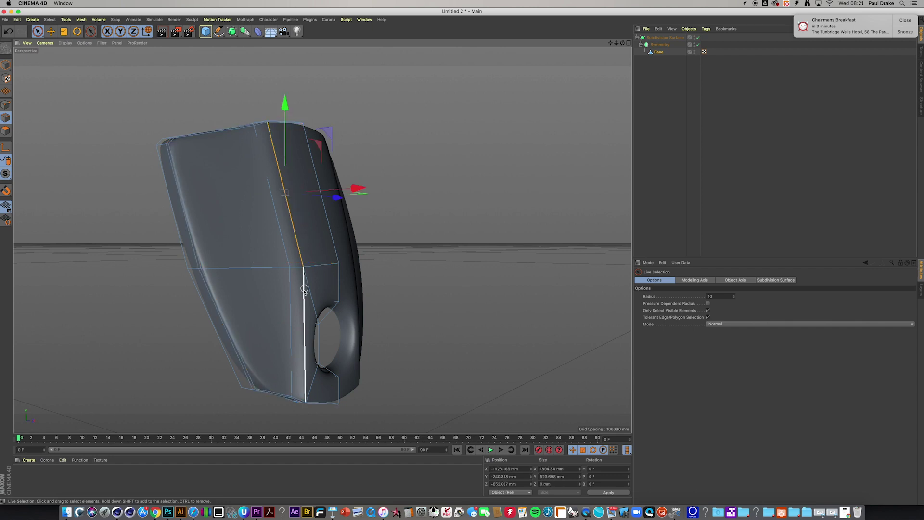
pyautogui.keyDown('shift'); pyautogui.click(305, 305); pyautogui.keyUp('shift')
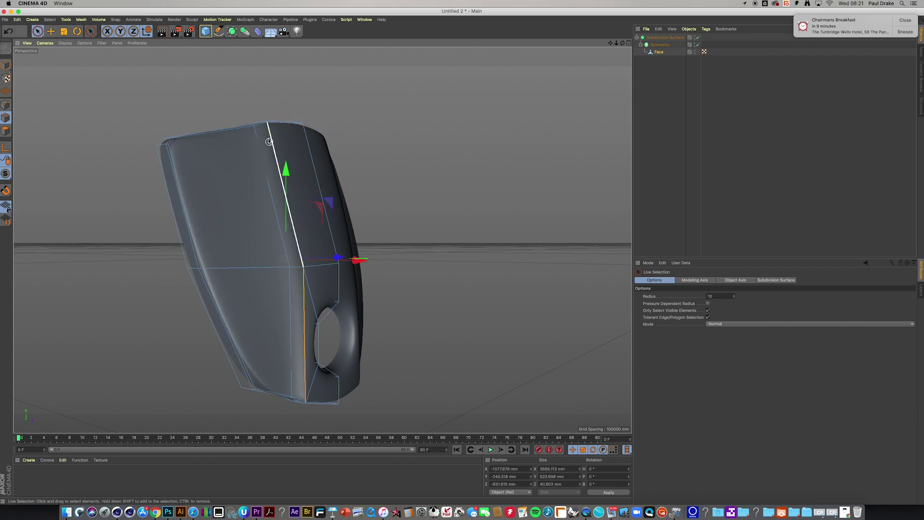
pyautogui.keyDown('alt'); pyautogui.moveTo(277, 159); pyautogui.dragTo(269, 197); pyautogui.keyUp('alt')
pyautogui.scroll(6, 267, 119)
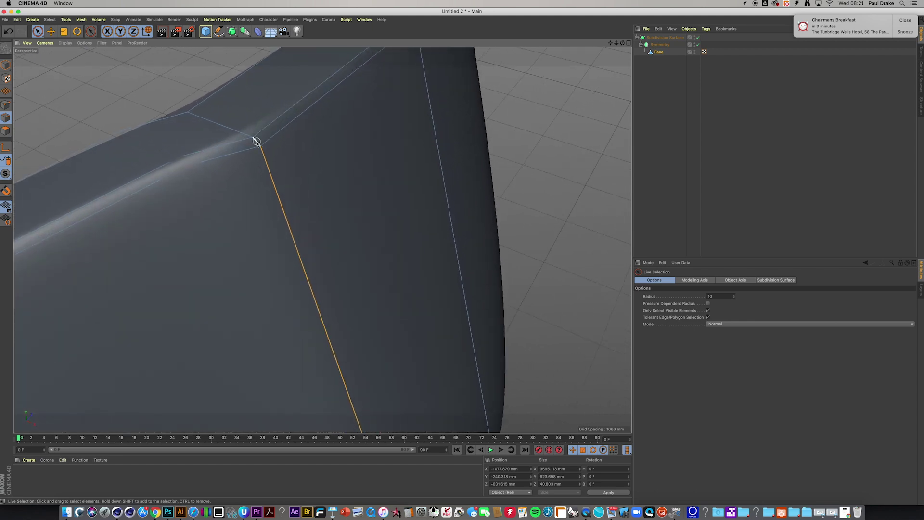
pyautogui.scroll(-5, 285, 140)
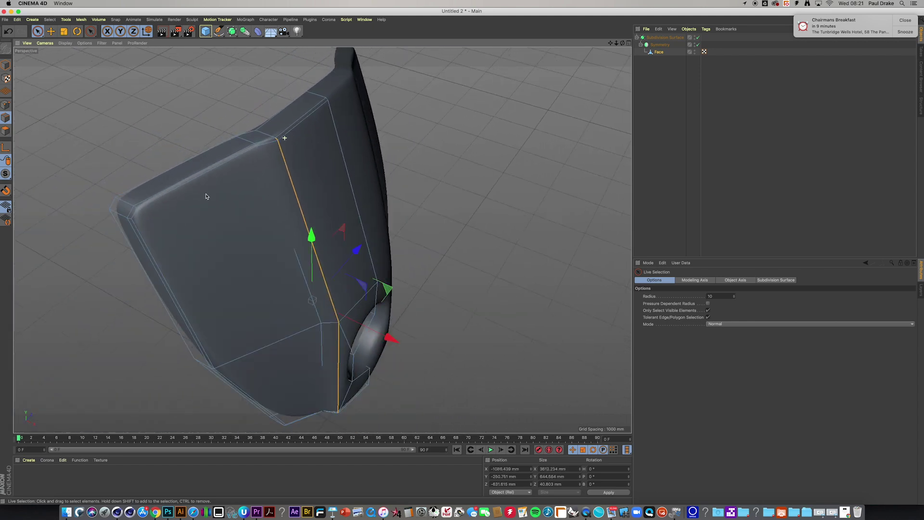
# Step: Add the short bottom edge to the ridge selection and increase the selected edges' subdivision weight to sharpen the crease
pyautogui.keyDown('alt'); pyautogui.moveTo(308, 164); pyautogui.dragTo(320, 283); pyautogui.keyUp('alt')
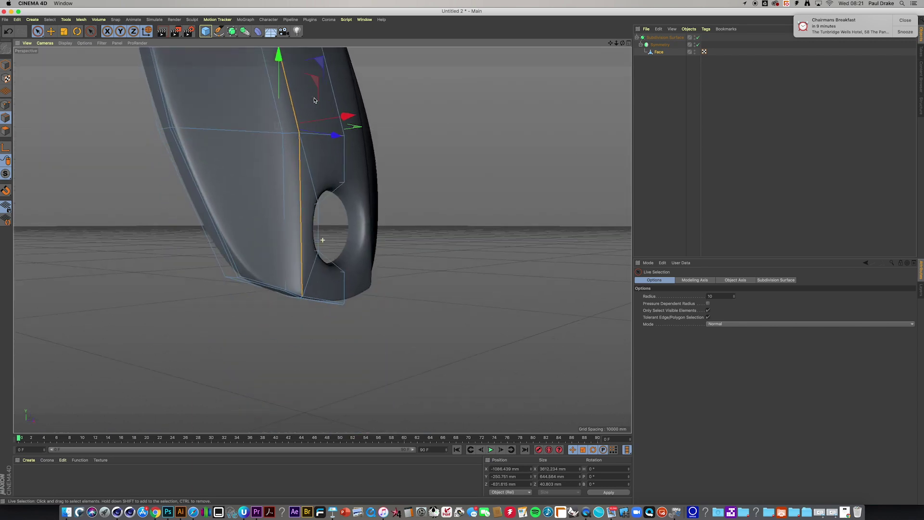
pyautogui.scroll(3, 323, 291)
pyautogui.scroll(3, 323, 291)
pyautogui.click(327, 238)
pyautogui.press('super+z')
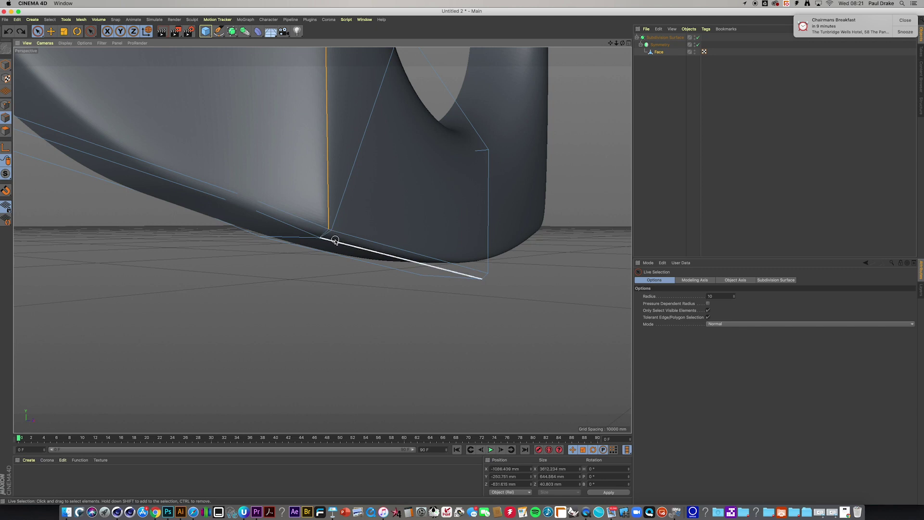
pyautogui.scroll(3, 324, 235)
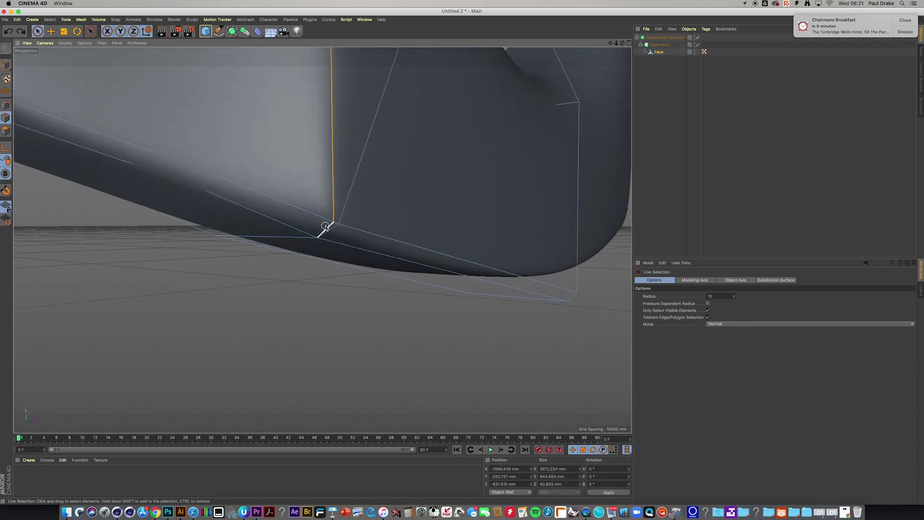
pyautogui.keyDown('alt'); pyautogui.moveTo(325, 228); pyautogui.dragTo(300, 290); pyautogui.keyUp('alt')
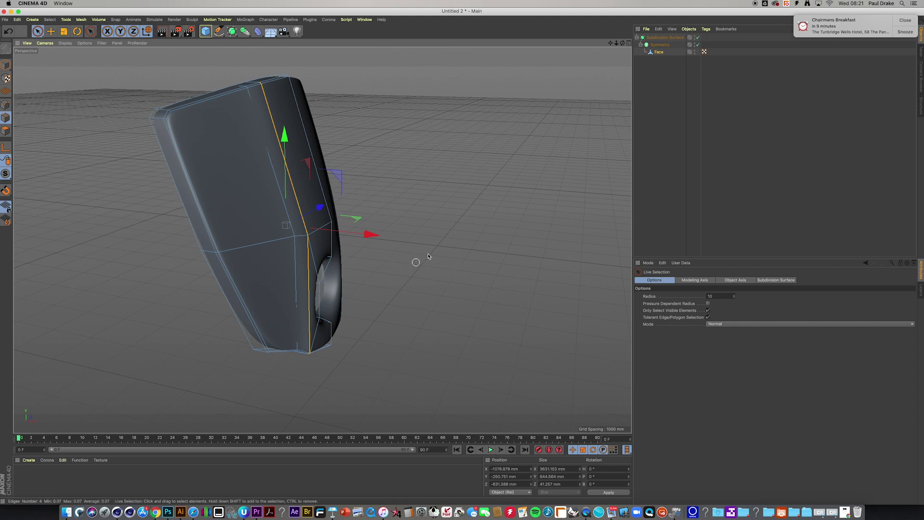
pyautogui.moveTo(444, 247)
pyautogui.mouseDown()
pyautogui.moveTo(552, 192)
pyautogui.moveTo(533, 202)
pyautogui.mouseUp()
pyautogui.keyDown('alt'); pyautogui.moveTo(327, 226); pyautogui.dragTo(393, 195); pyautogui.keyUp('alt')
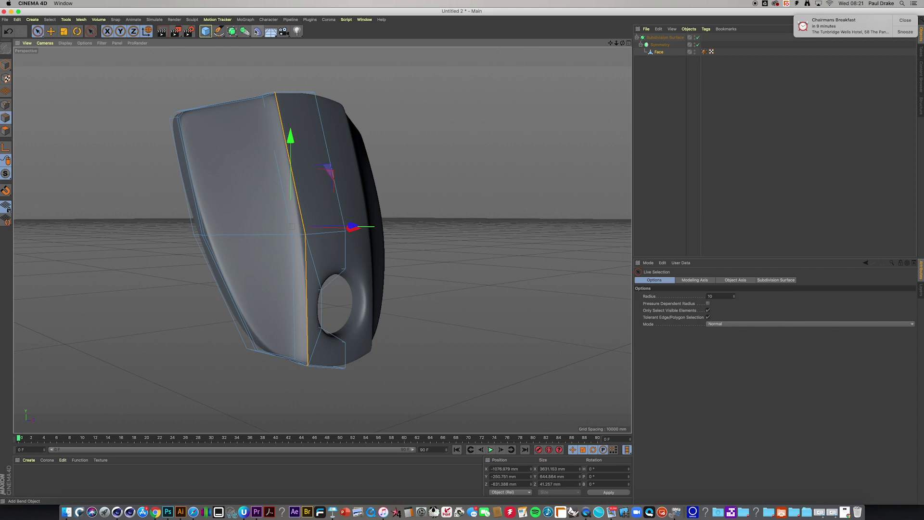
# Step: Create a temporary cube, transfer its Phong tag to Face and delete the cube
pyautogui.click(207, 33)
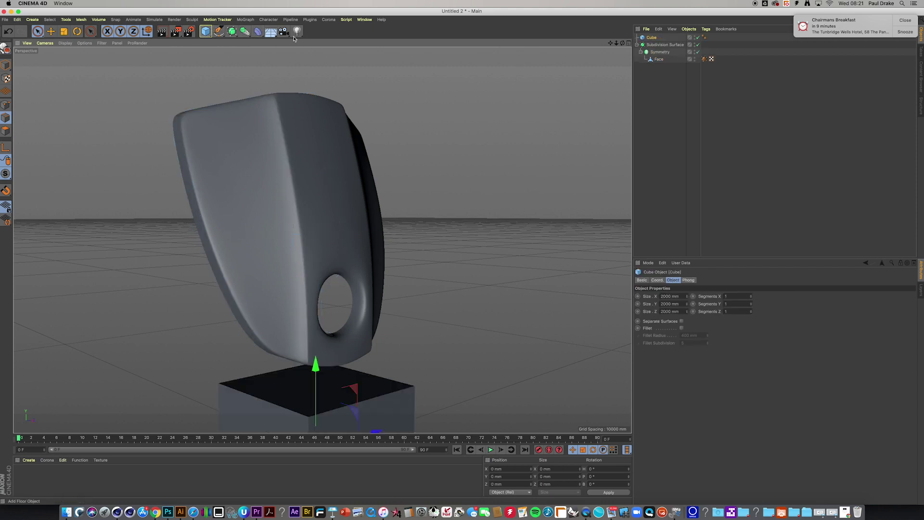
pyautogui.moveTo(704, 38); pyautogui.dragTo(720, 59)
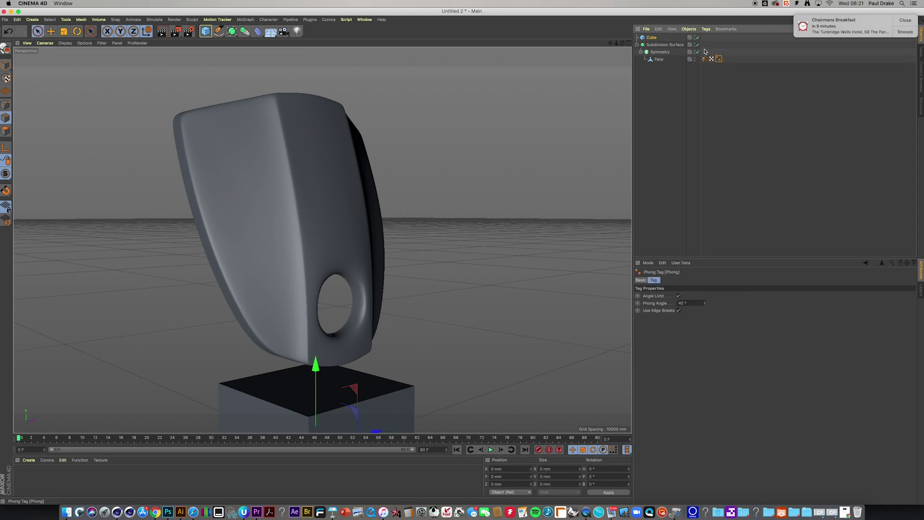
pyautogui.click(652, 37)
pyautogui.press('Delete')
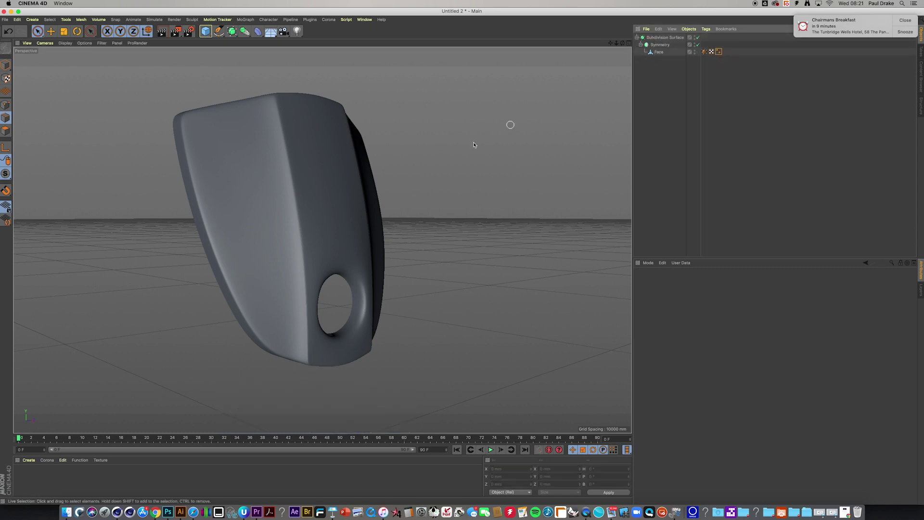
# Step: Lower the upper outer corner points of Face by about 135 mm in X
pyautogui.keyDown('alt'); pyautogui.moveTo(294, 243); pyautogui.dragTo(237, 233); pyautogui.keyUp('alt')
pyautogui.click(658, 51)
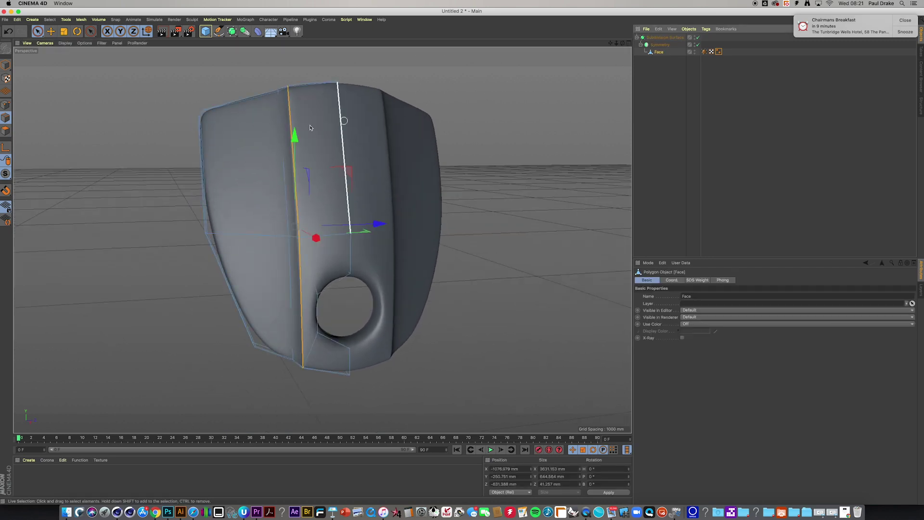
pyautogui.moveTo(37, 32); pyautogui.dragTo(53, 55)
pyautogui.click(6, 105)
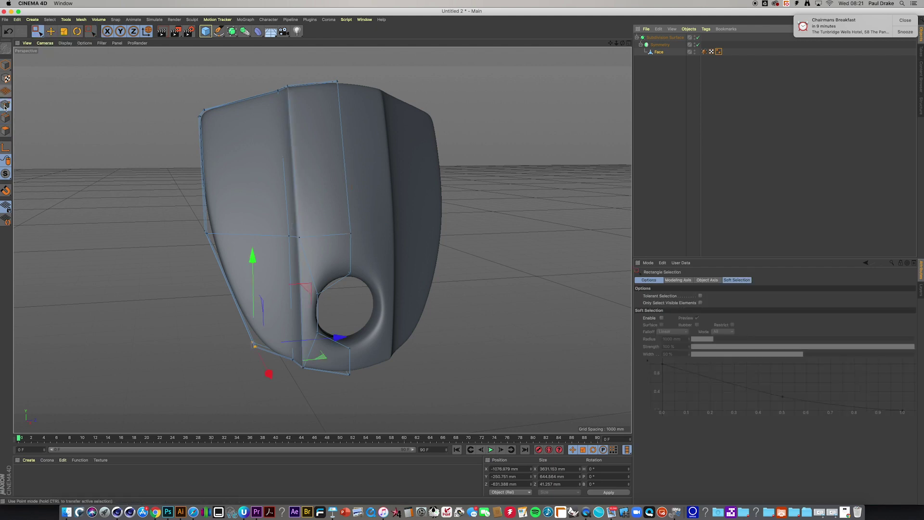
pyautogui.moveTo(232, 96); pyautogui.dragTo(183, 127)
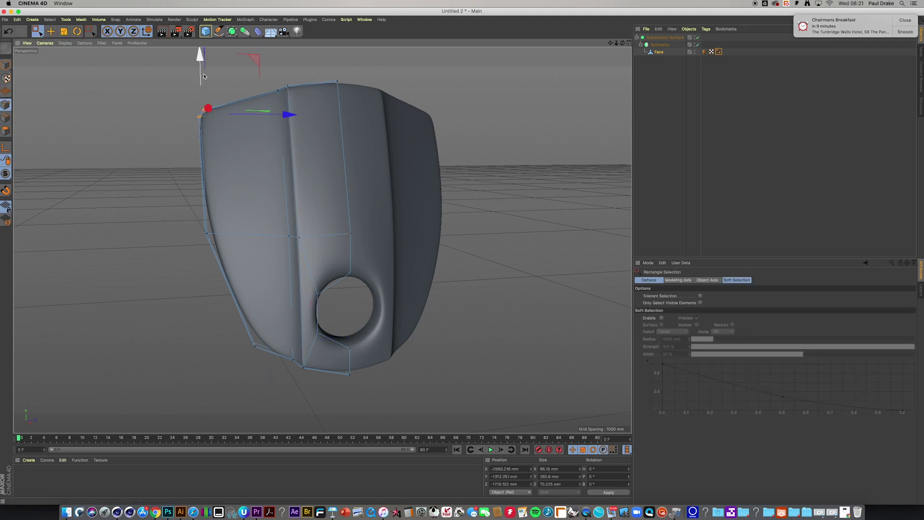
pyautogui.moveTo(203, 60); pyautogui.dragTo(202, 71)
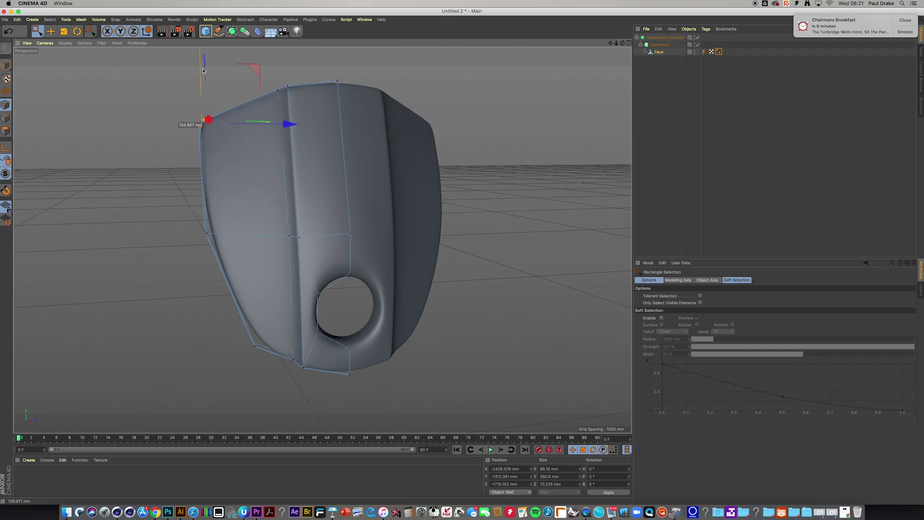
# Step: Shift Face's top ridge points slightly outward in Z and the ridge points at mid-height outward about 70 mm
pyautogui.moveTo(268, 82); pyautogui.dragTo(332, 90)
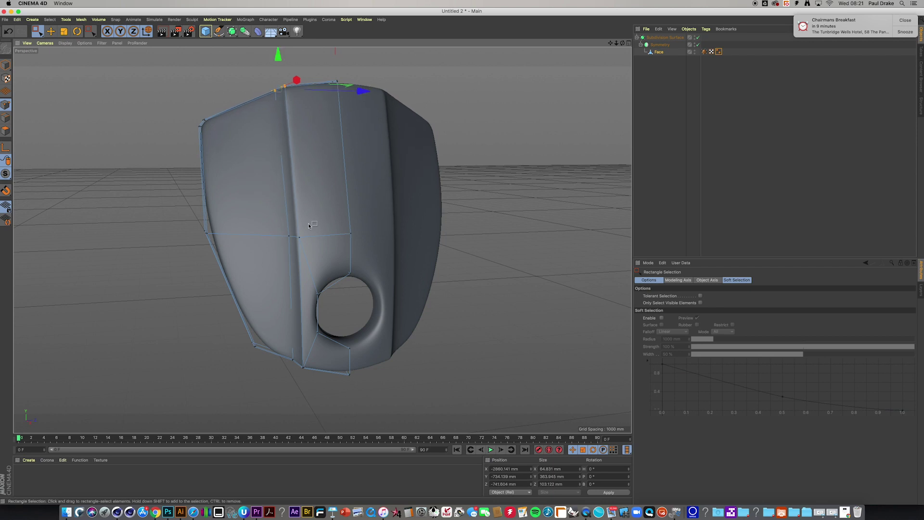
pyautogui.moveTo(277, 222); pyautogui.dragTo(310, 252)
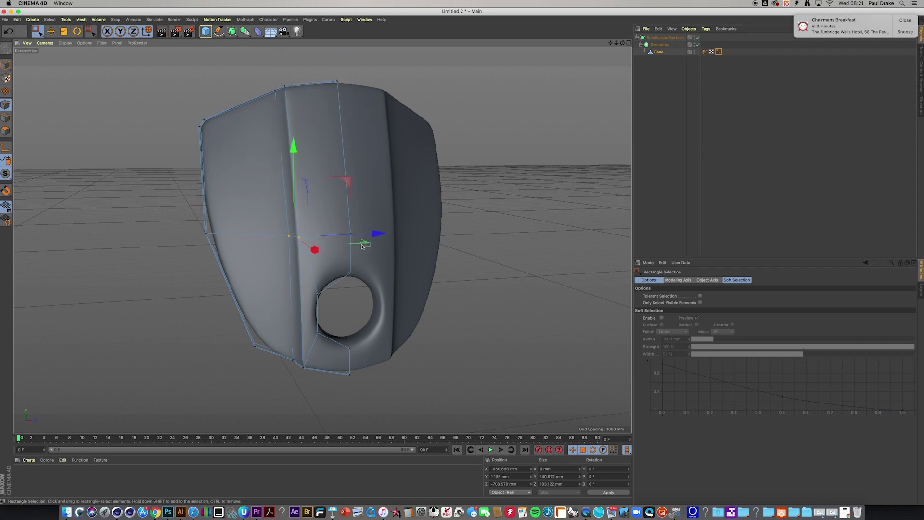
pyautogui.moveTo(375, 234); pyautogui.dragTo(282, 174)
# Step: Move the upper outer corner points of Face inward about 53 mm in Z
pyautogui.keyDown('alt'); pyautogui.moveTo(225, 154); pyautogui.dragTo(157, 162); pyautogui.keyUp('alt')
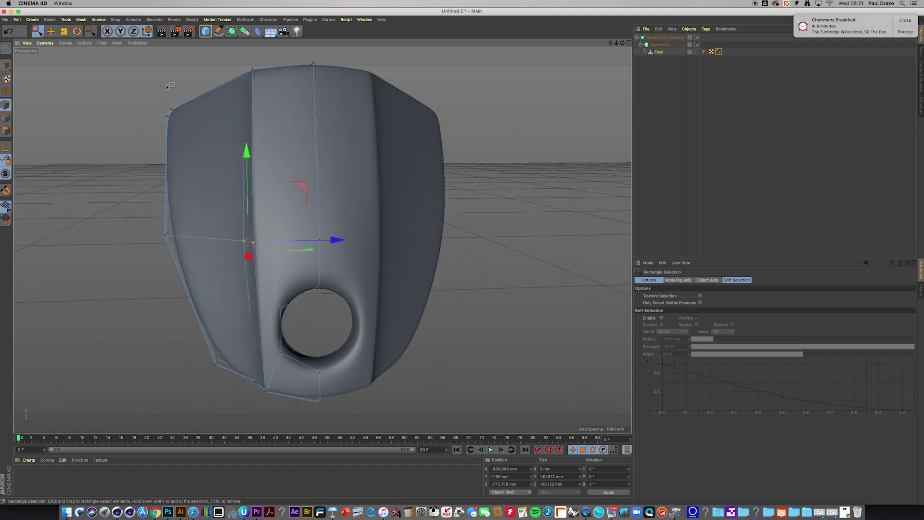
pyautogui.click(169, 111)
pyautogui.moveTo(216, 115); pyautogui.dragTo(221, 115)
pyautogui.keyDown('alt'); pyautogui.moveTo(242, 155); pyautogui.dragTo(389, 215); pyautogui.keyUp('alt')
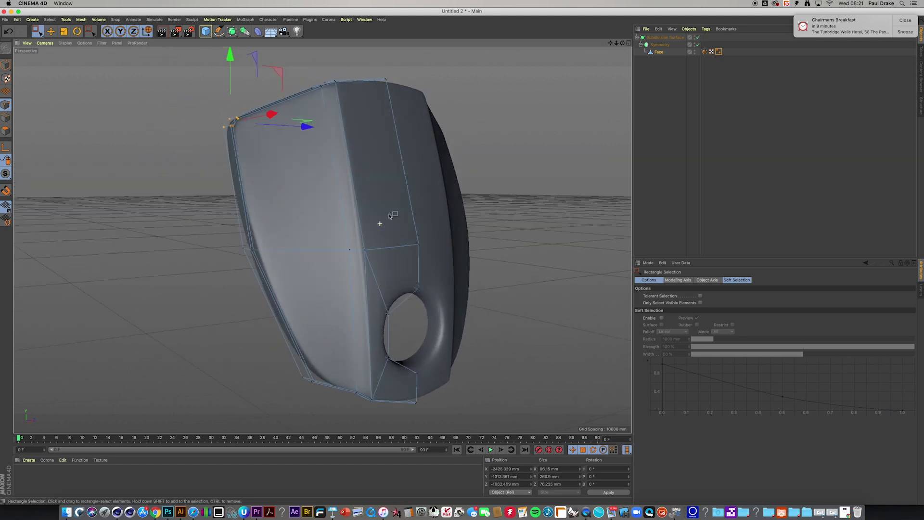
# Step: Clear the point selection and select the three front rim edges of Face's hole using Live Selection
pyautogui.click(659, 60)
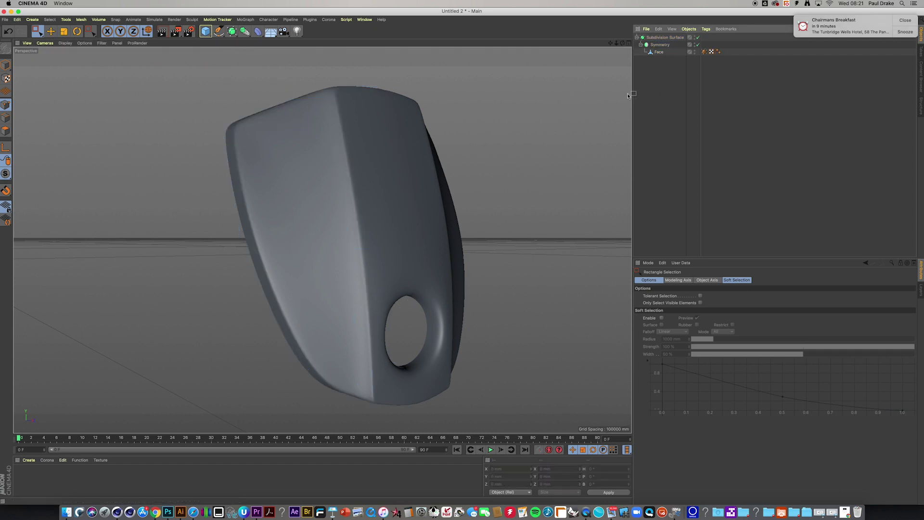
pyautogui.scroll(3, 415, 306)
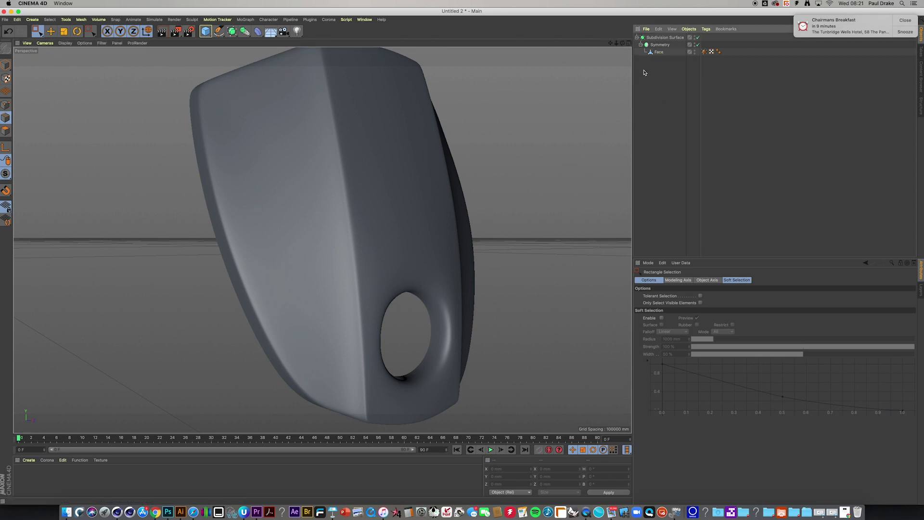
pyautogui.click(657, 53)
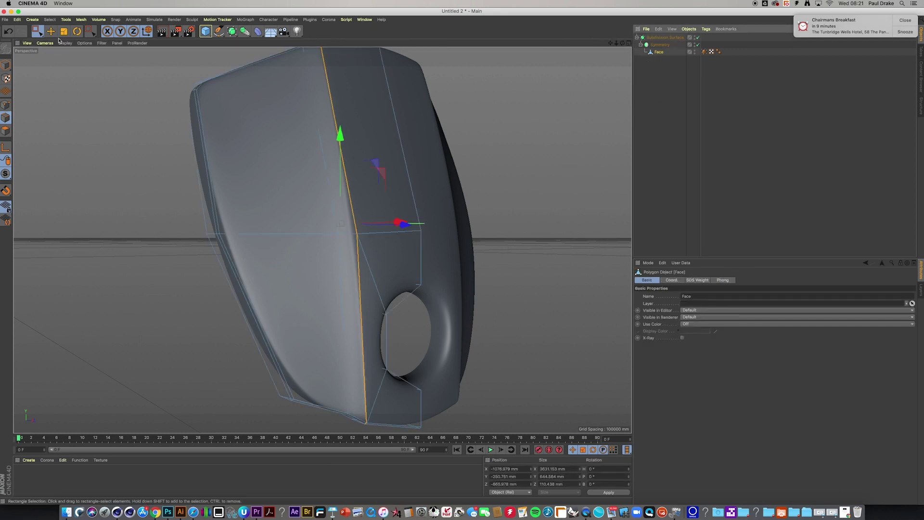
pyautogui.click(37, 32)
pyautogui.click(55, 45)
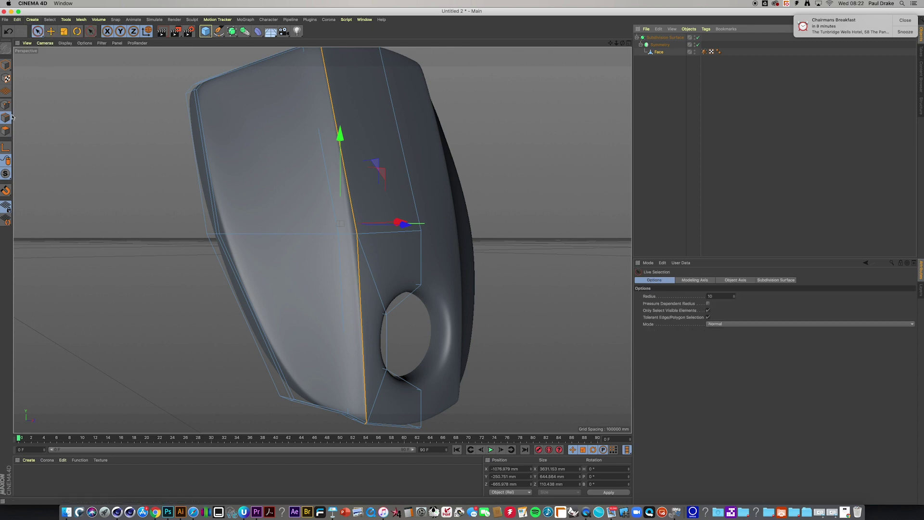
pyautogui.keyDown('alt'); pyautogui.moveTo(271, 261); pyautogui.dragTo(327, 317); pyautogui.keyUp('alt')
pyautogui.click(405, 300)
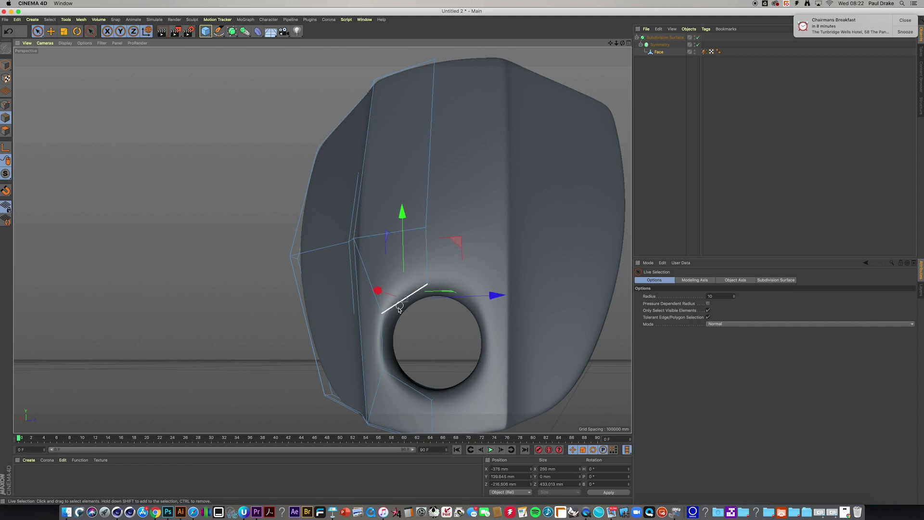
pyautogui.keyDown('shift'); pyautogui.click(383, 342); pyautogui.keyUp('shift')
pyautogui.keyDown('shift'); pyautogui.click(400, 383); pyautogui.keyUp('shift')
pyautogui.keyDown('alt'); pyautogui.moveTo(400, 383); pyautogui.dragTo(413, 331); pyautogui.keyUp('alt')
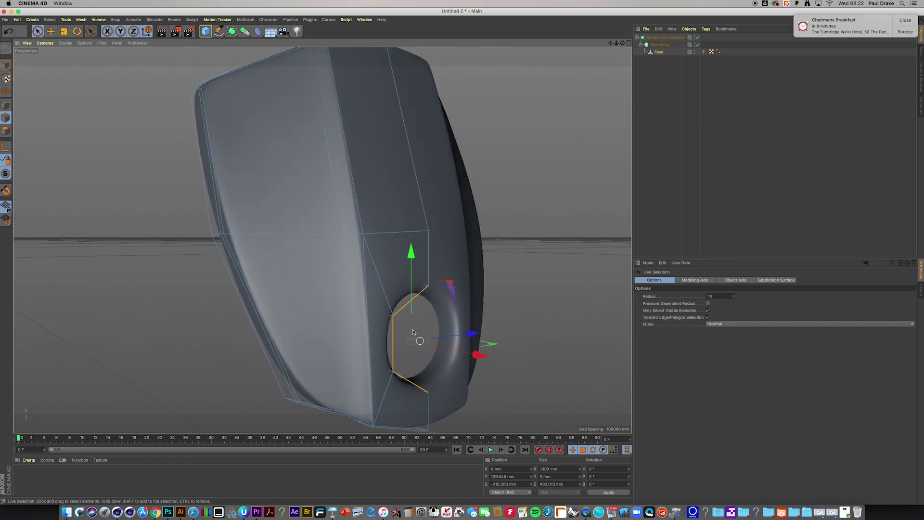
# Step: Bevel the selected front rim edges of Face's hole with a chamfer offset of about 23 mm
pyautogui.click(83, 21)
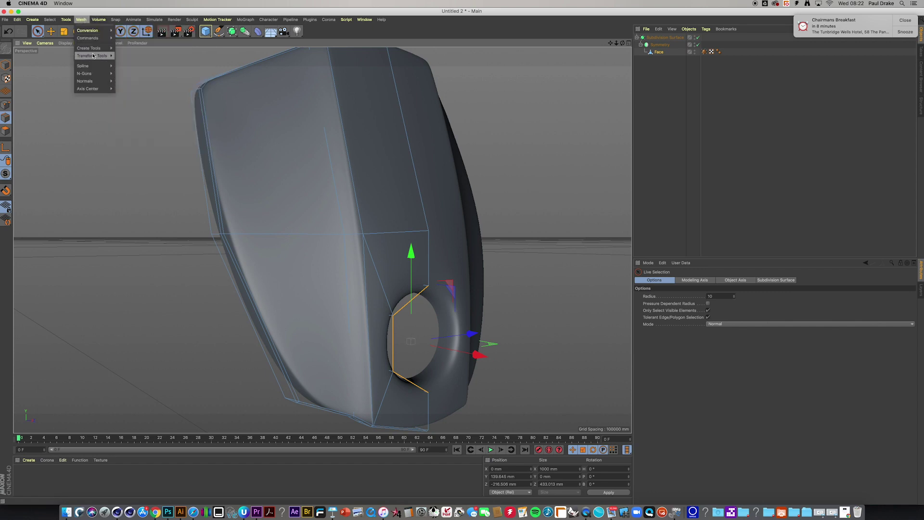
pyautogui.moveTo(93, 50)
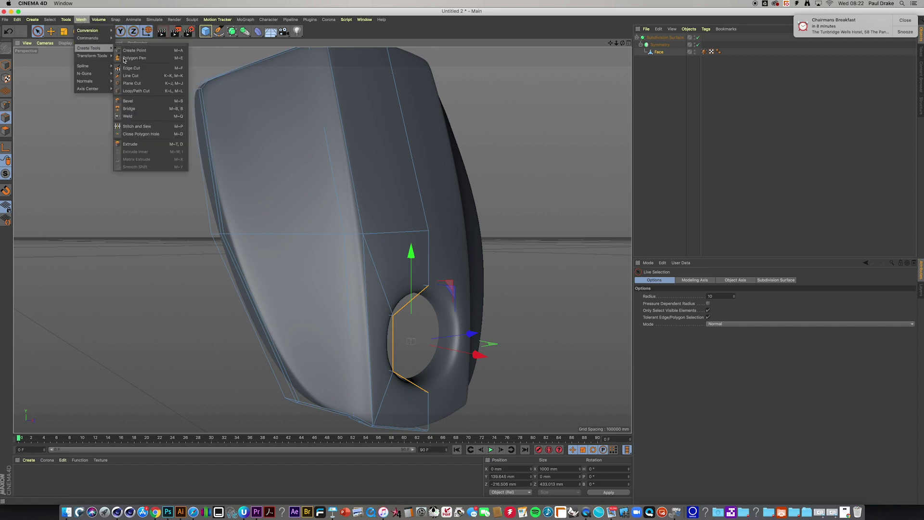
pyautogui.click(139, 102)
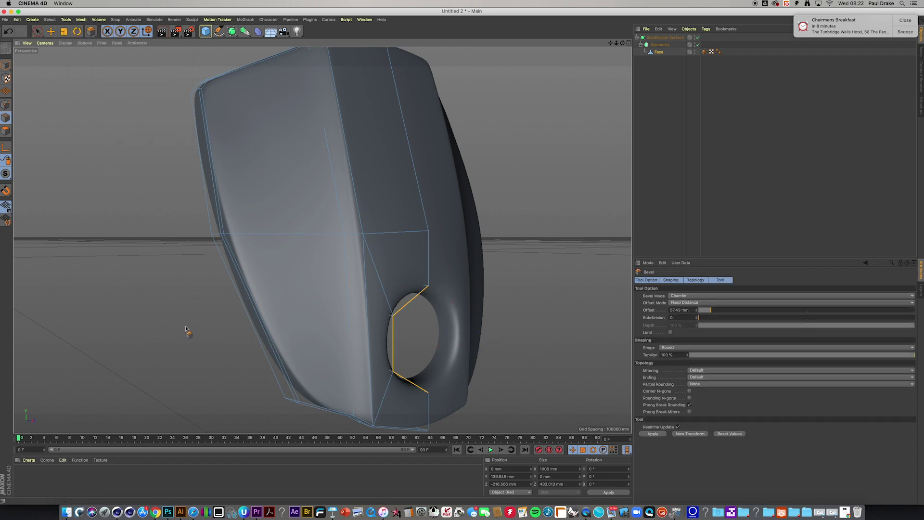
pyautogui.moveTo(186, 329); pyautogui.dragTo(188, 324)
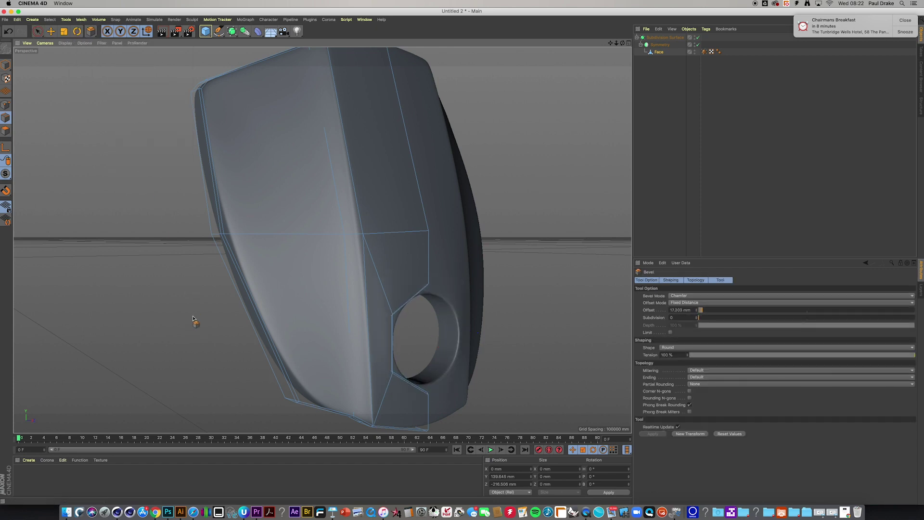
pyautogui.keyDown('alt'); pyautogui.moveTo(195, 317); pyautogui.dragTo(525, 189); pyautogui.keyUp('alt')
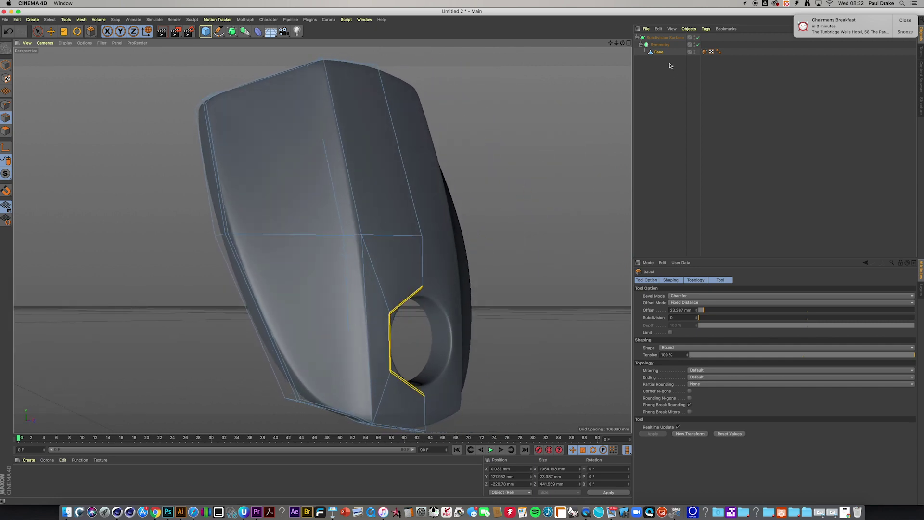
# Step: Select the upper and side edges of the hole's rear rim on Face using Live Selection
pyautogui.click(659, 52)
pyautogui.moveTo(45, 31); pyautogui.dragTo(53, 44)
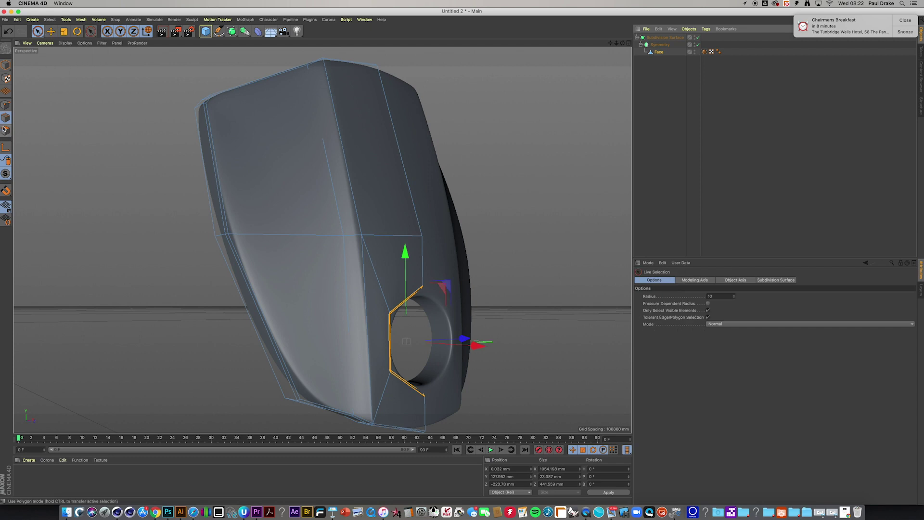
pyautogui.keyDown('alt'); pyautogui.moveTo(488, 258); pyautogui.dragTo(402, 307); pyautogui.keyUp('alt')
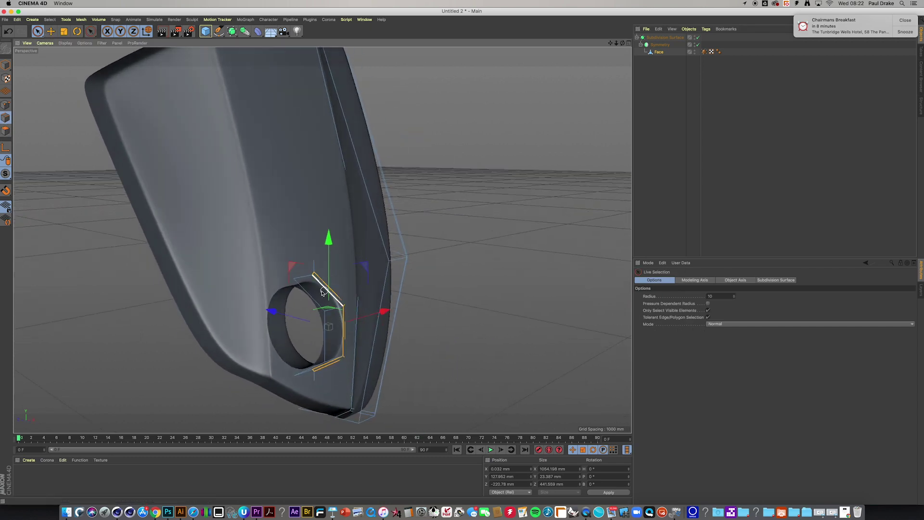
pyautogui.click(306, 292)
pyautogui.keyDown('shift'); pyautogui.click(326, 332); pyautogui.keyUp('shift')
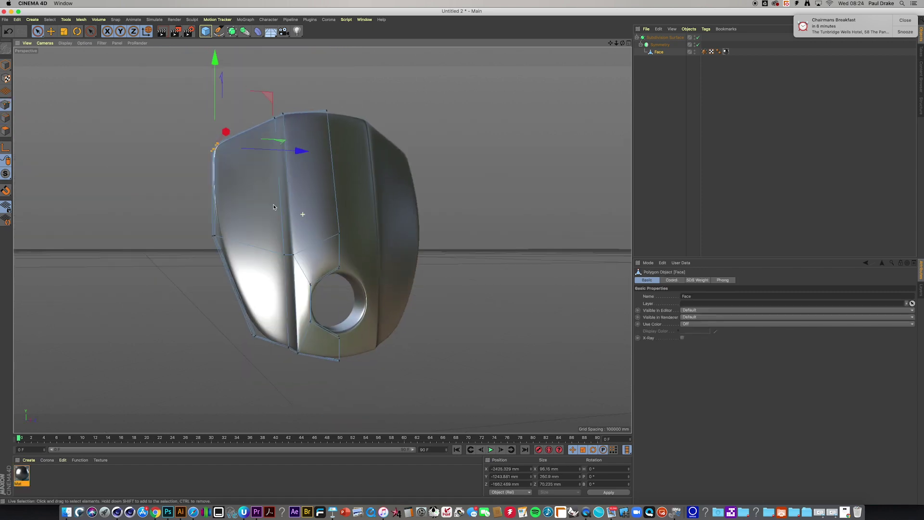
# Step: Examine the metallic Face from a three-quarter angle and clear the point selection
pyautogui.keyDown('alt'); pyautogui.moveTo(289, 217); pyautogui.dragTo(346, 220); pyautogui.keyUp('alt')
pyautogui.keyDown('alt'); pyautogui.moveTo(346, 221); pyautogui.dragTo(338, 206, button='middle'); pyautogui.keyUp('alt')
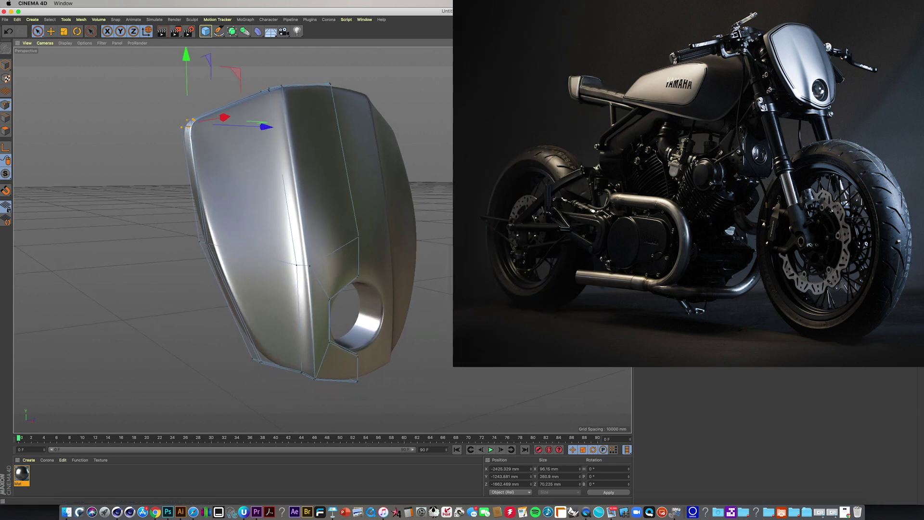
pyautogui.hotkey('ctrl', 'shift', 'a')
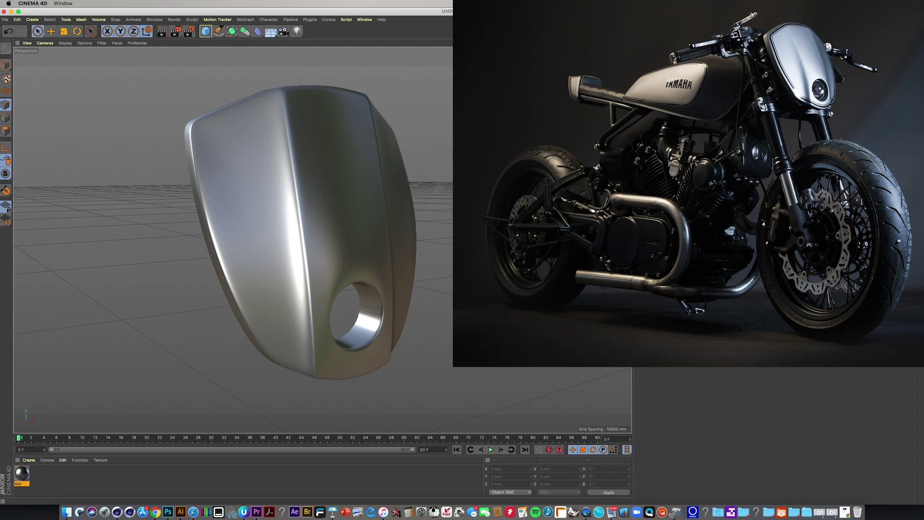